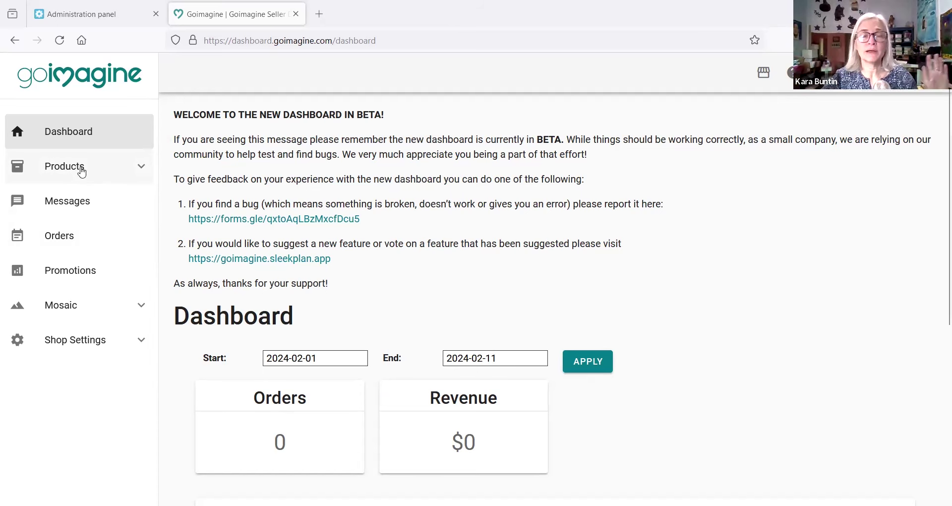
Step: Open the Product Catalog and look through the four $2.00 dollhouse wallpaper listings
{"action": "left_click", "coordinate": [82, 171]}
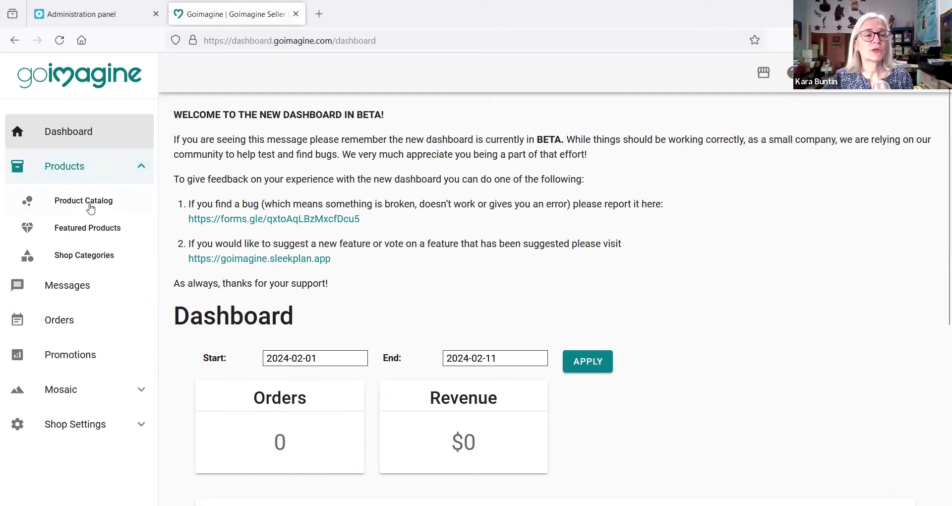
{"action": "left_click", "coordinate": [60, 202]}
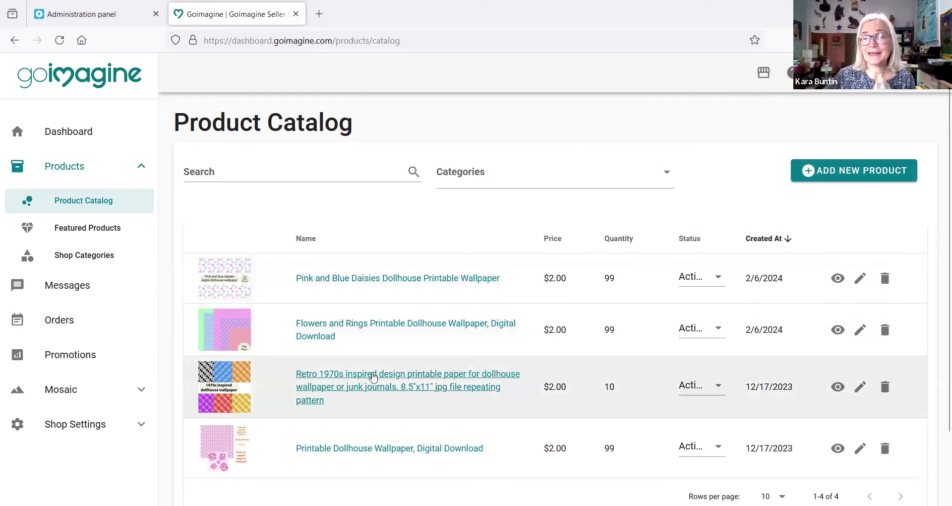
{"action": "scroll", "coordinate": [370, 378], "scroll_direction": "down", "scroll_amount": 2}
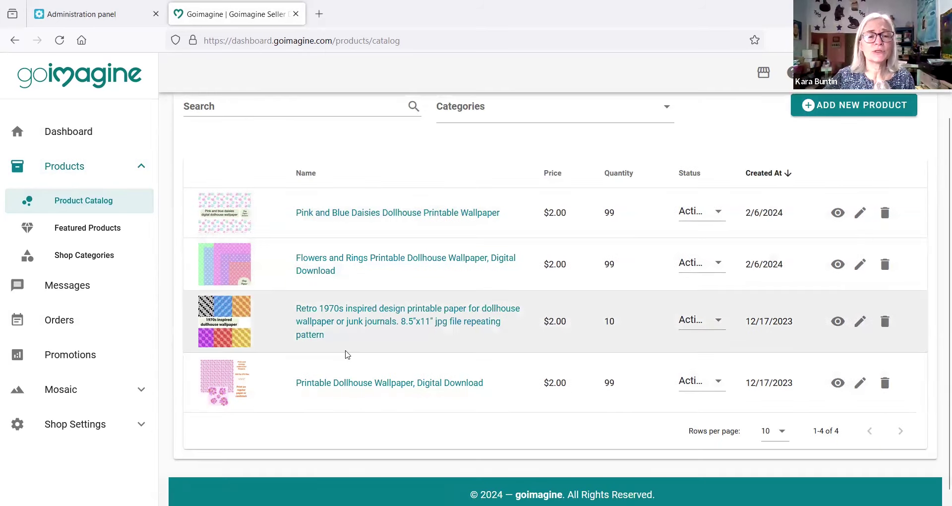
{"action": "scroll", "coordinate": [297, 287], "scroll_direction": "up", "scroll_amount": 2}
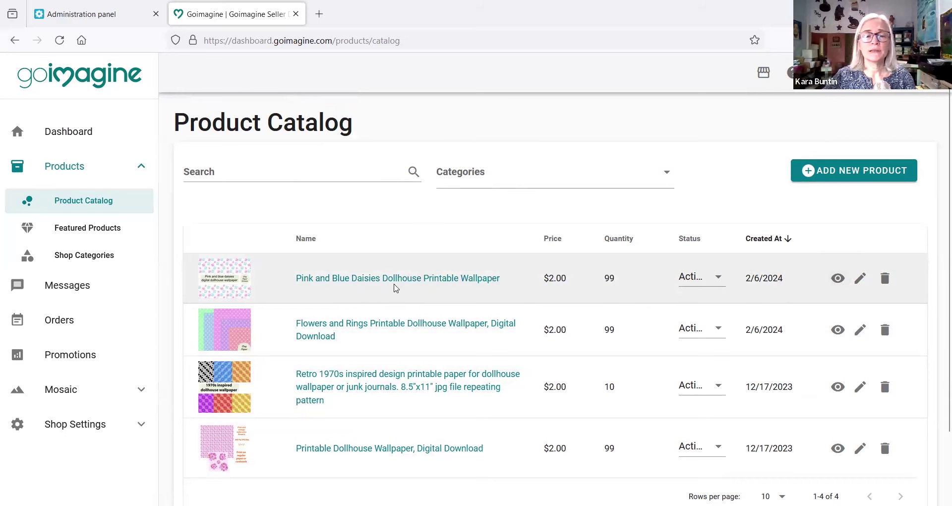
Step: Clone the Pink and Blue Daisies listing as a $2.00 digital product titled 'title'
{"action": "left_click", "coordinate": [395, 278]}
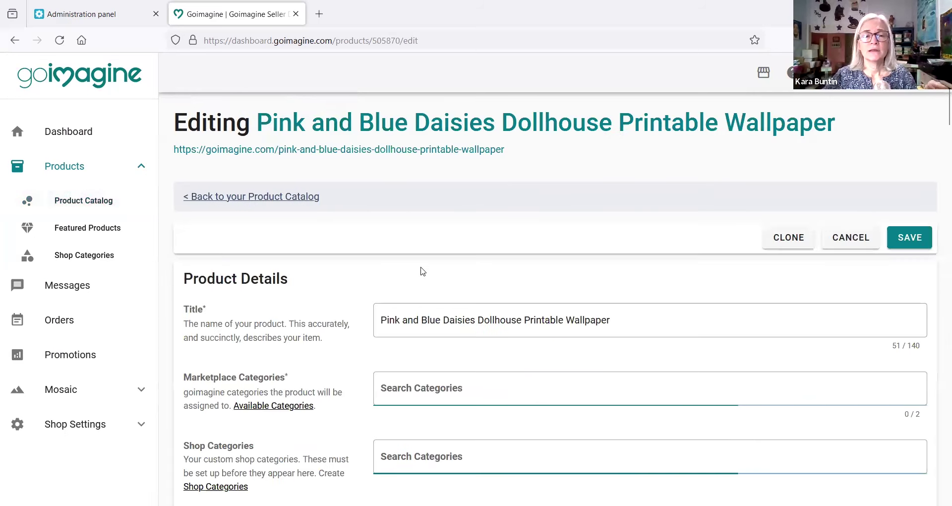
{"action": "left_click", "coordinate": [782, 236]}
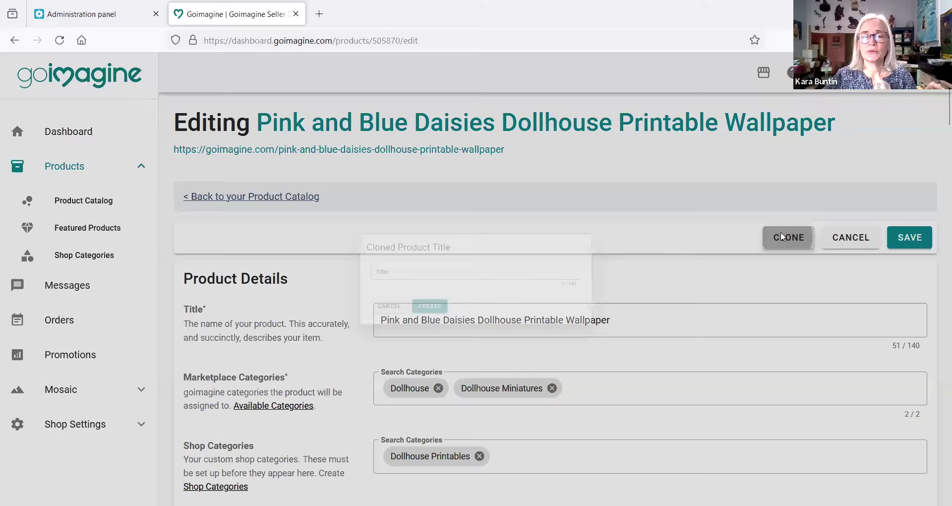
{"action": "left_click", "coordinate": [328, 266]}
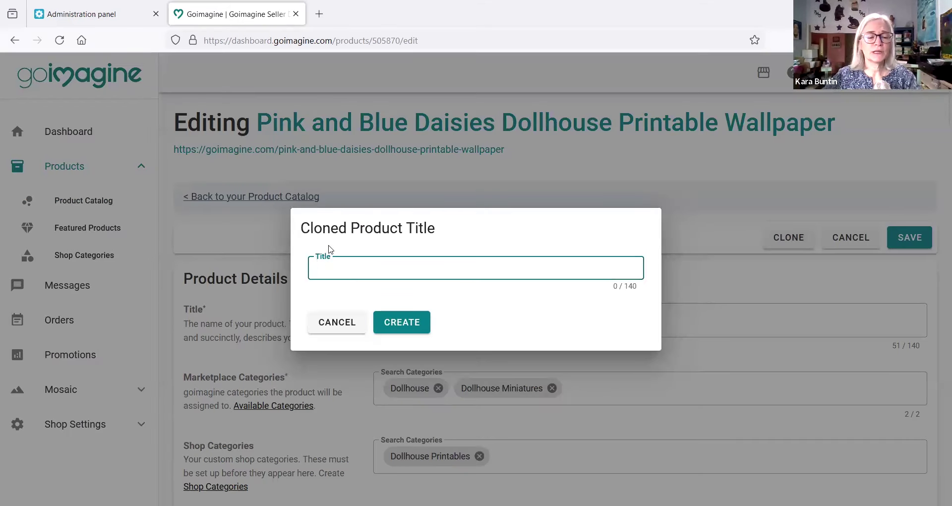
{"action": "type", "text": "title"}
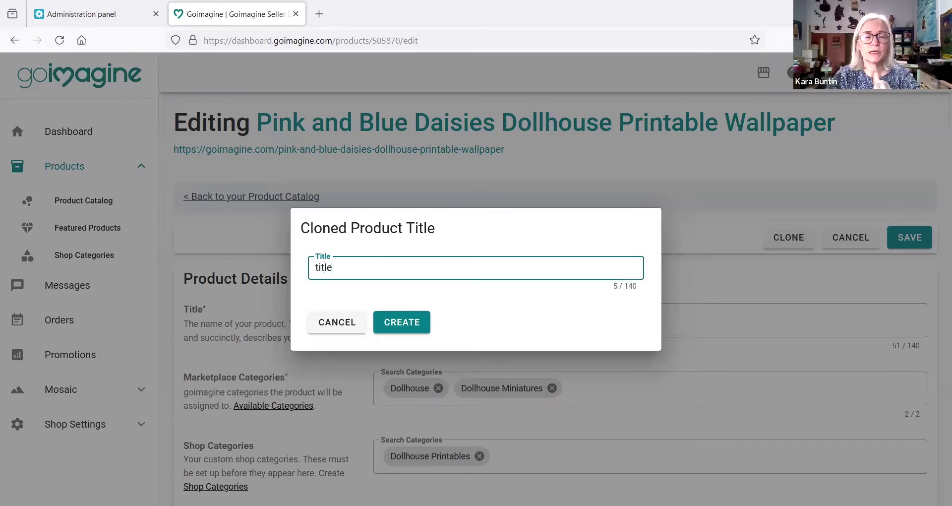
{"action": "left_click", "coordinate": [394, 314]}
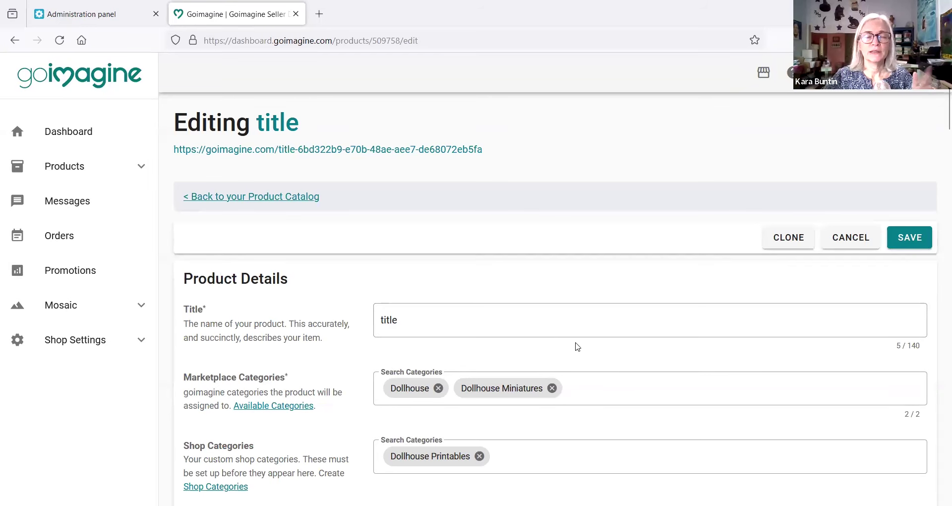
{"action": "scroll", "coordinate": [577, 347], "scroll_direction": "down", "scroll_amount": 6}
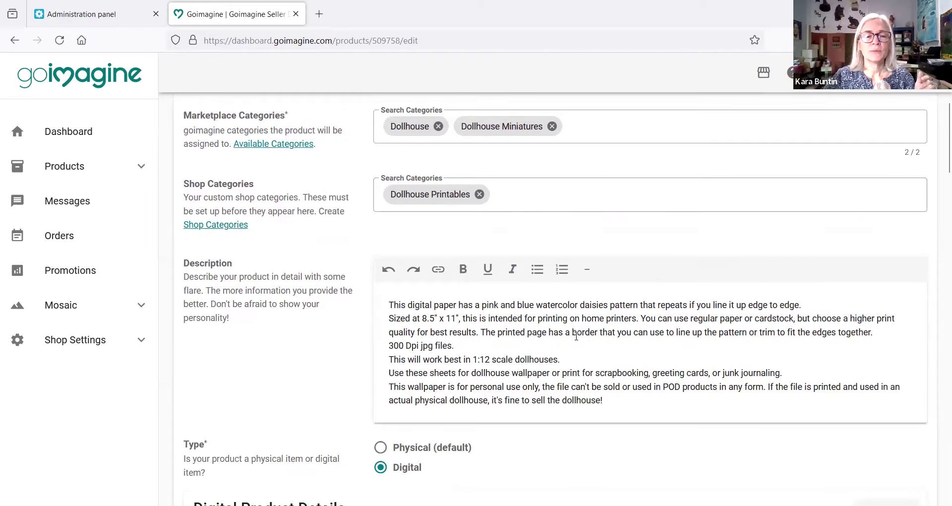
{"action": "scroll", "coordinate": [577, 336], "scroll_direction": "down", "scroll_amount": 3}
{"action": "scroll", "coordinate": [577, 340], "scroll_direction": "down", "scroll_amount": 3}
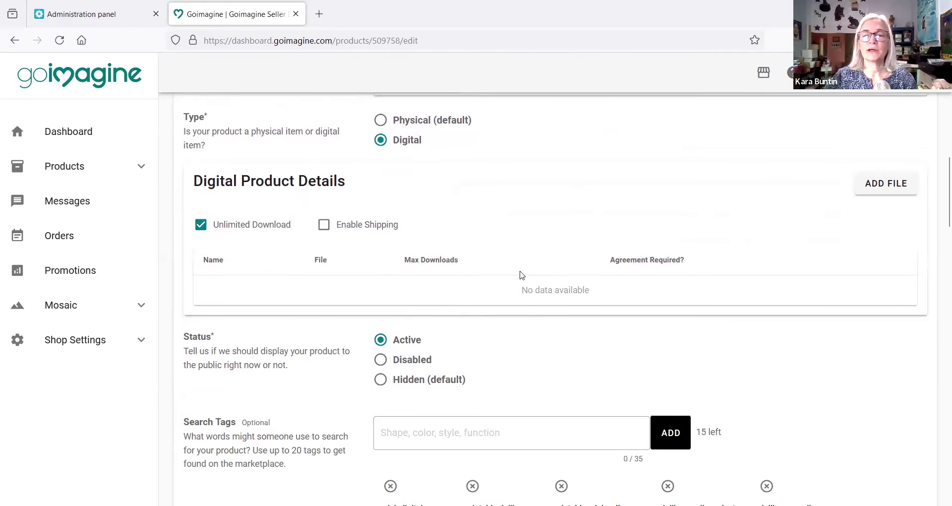
{"action": "scroll", "coordinate": [565, 267], "scroll_direction": "down", "scroll_amount": 7}
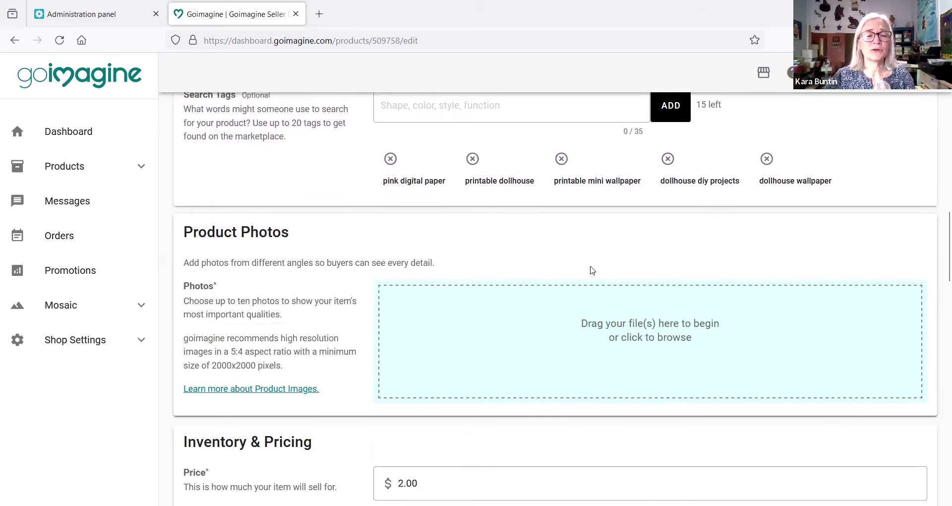
{"action": "scroll", "coordinate": [590, 269], "scroll_direction": "down", "scroll_amount": 5}
{"action": "scroll", "coordinate": [590, 268], "scroll_direction": "up", "scroll_amount": 15}
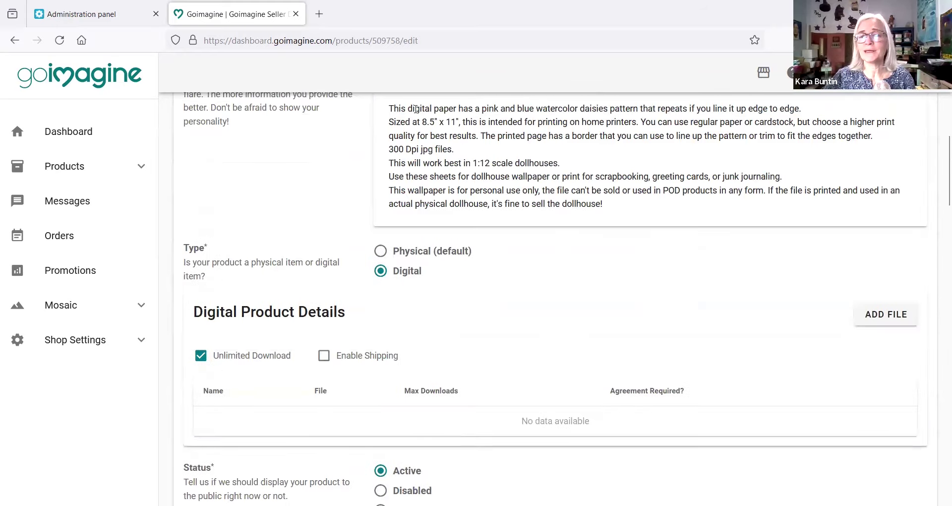
Step: Delete the cloned 'title' product from the Product Catalog
{"action": "left_click", "coordinate": [56, 170]}
{"action": "left_click", "coordinate": [74, 204]}
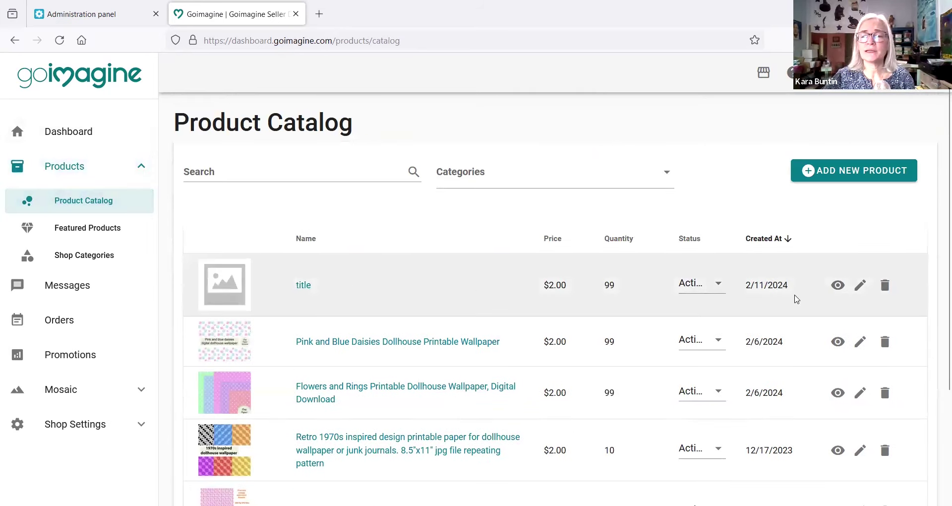
{"action": "left_click", "coordinate": [885, 287]}
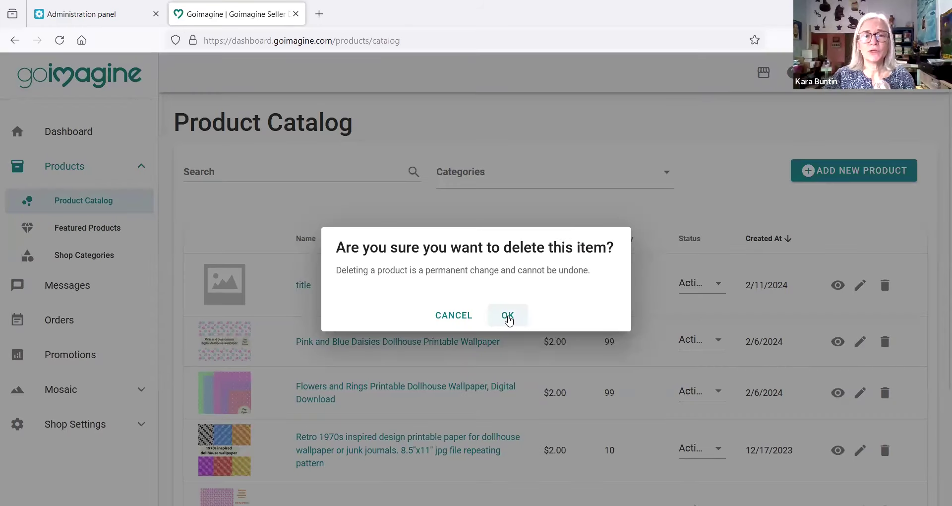
{"action": "left_click", "coordinate": [507, 316]}
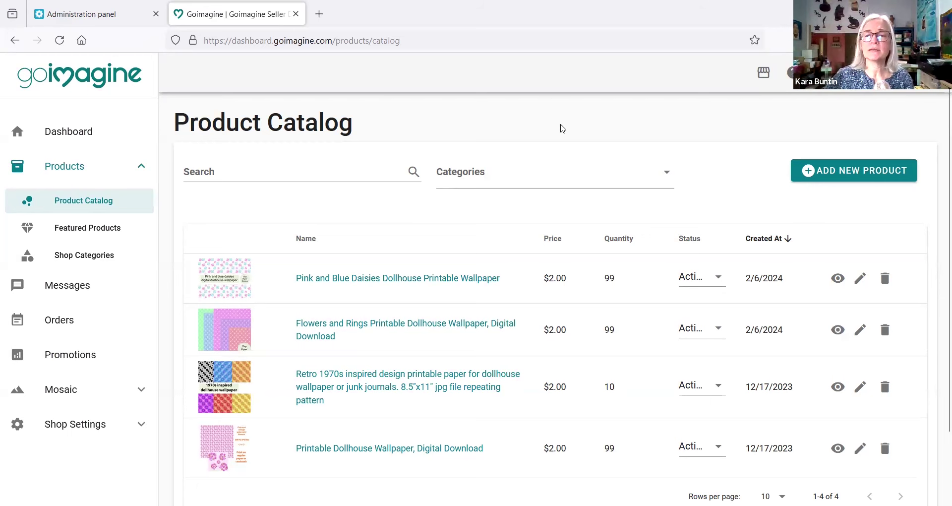
Step: Start a new product titled 'Dollhouse digital wallpaper with blue and teal flowers', correcting typos
{"action": "left_click", "coordinate": [835, 171]}
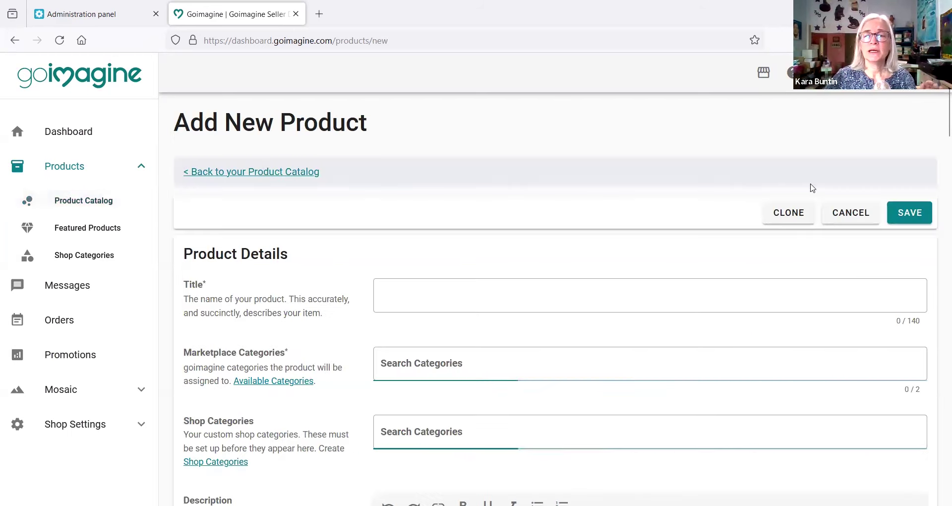
{"action": "left_click", "coordinate": [421, 289]}
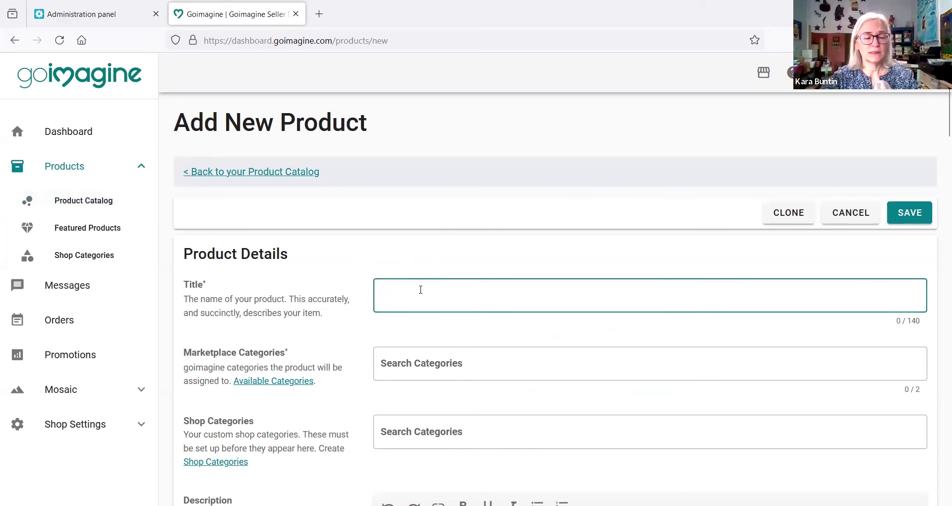
{"action": "type", "text": "Dollhoaue"}
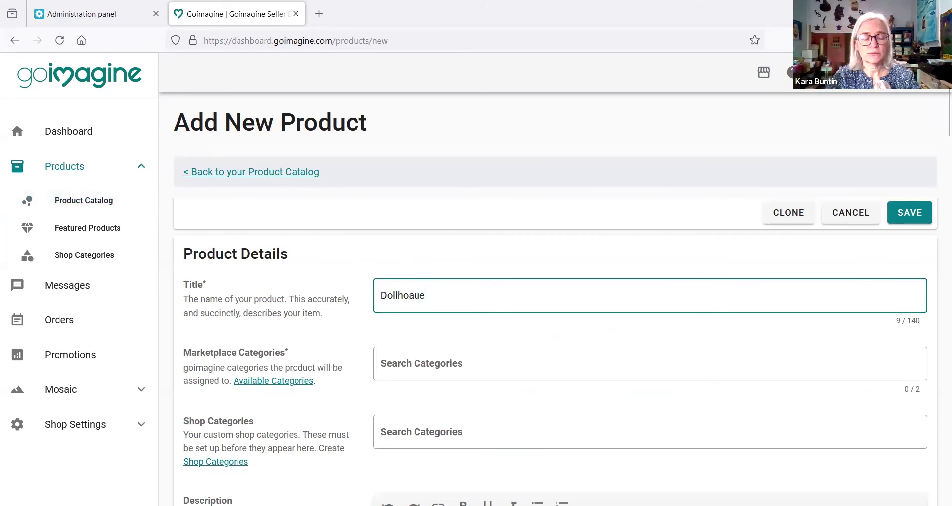
{"action": "type", "text": " digitla "}
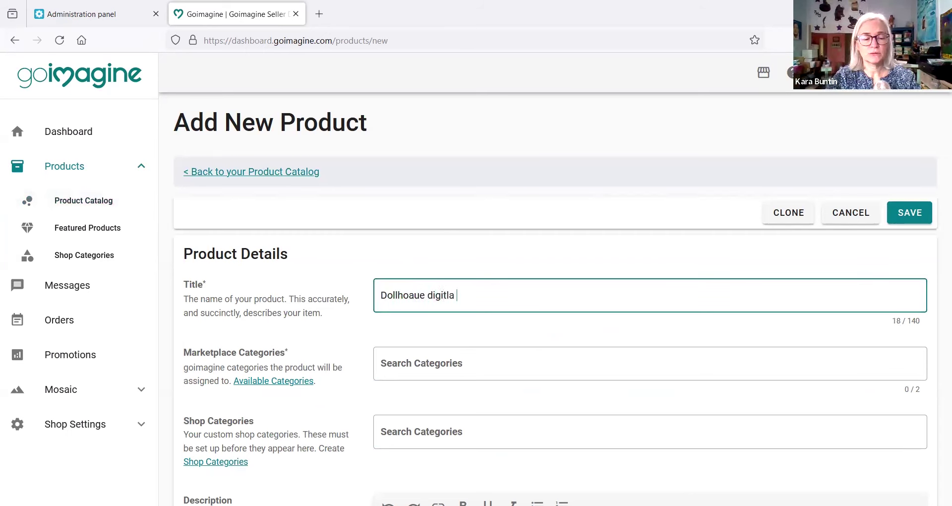
{"action": "type", "text": "wallpaper "}
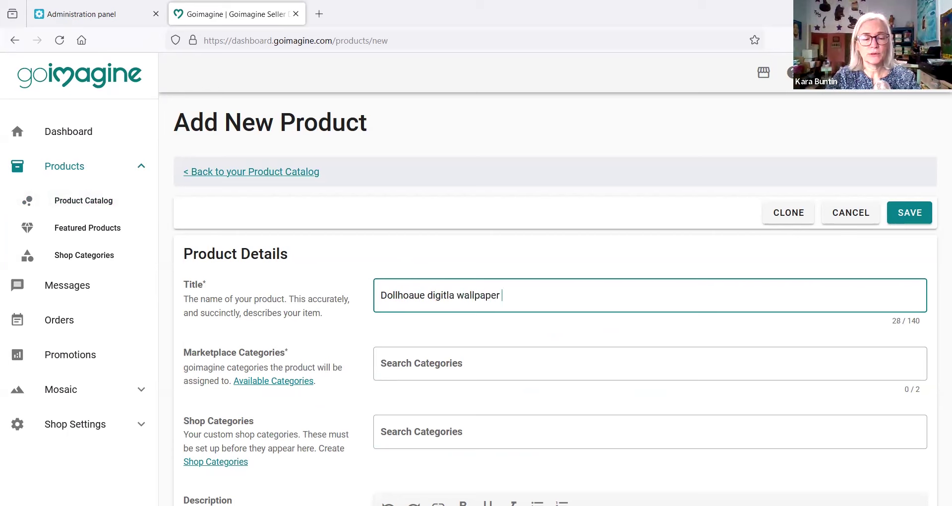
{"action": "type", "text": "with bue"}
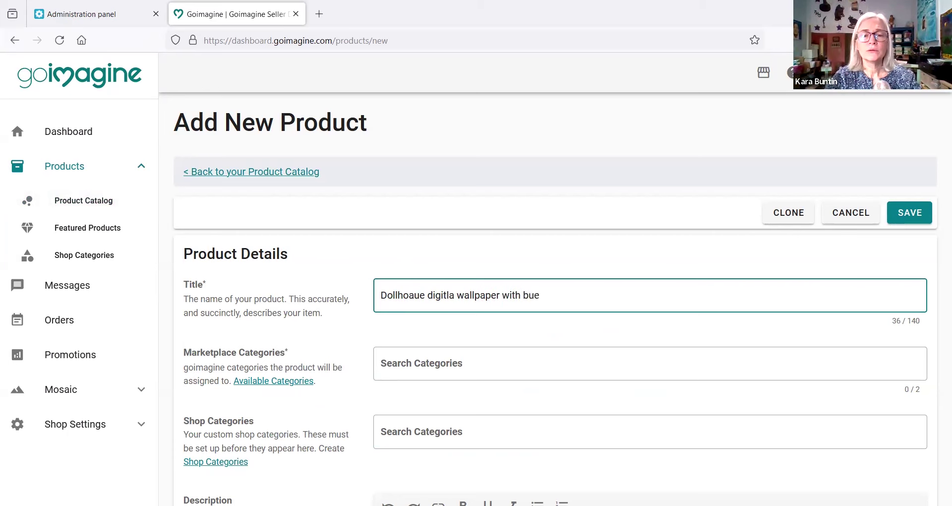
{"action": "key", "text": "BackSpace"}
{"action": "key", "text": "BackSpace"}
{"action": "type", "text": "lue and"}
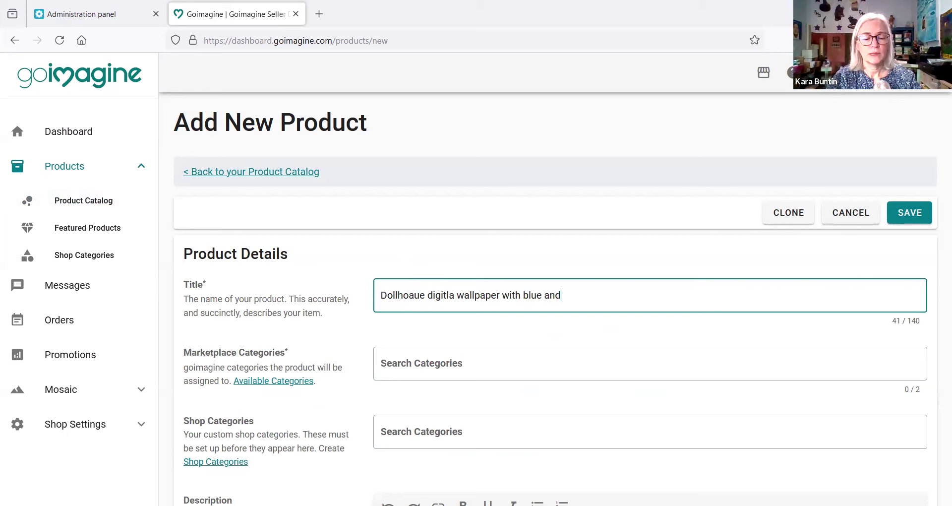
{"action": "type", "text": " teal flowers"}
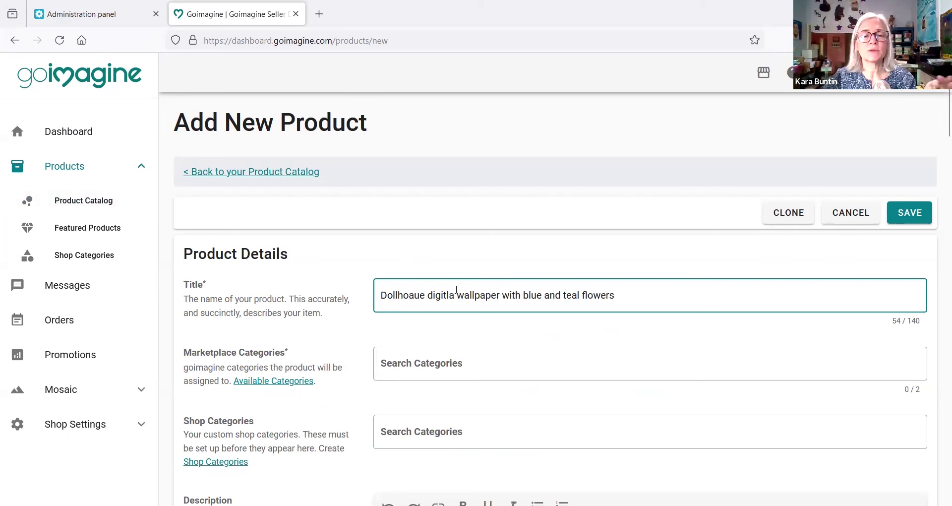
{"action": "key", "text": "BackSpace"}
{"action": "key", "text": "BackSpace"}
{"action": "type", "text": "al"}
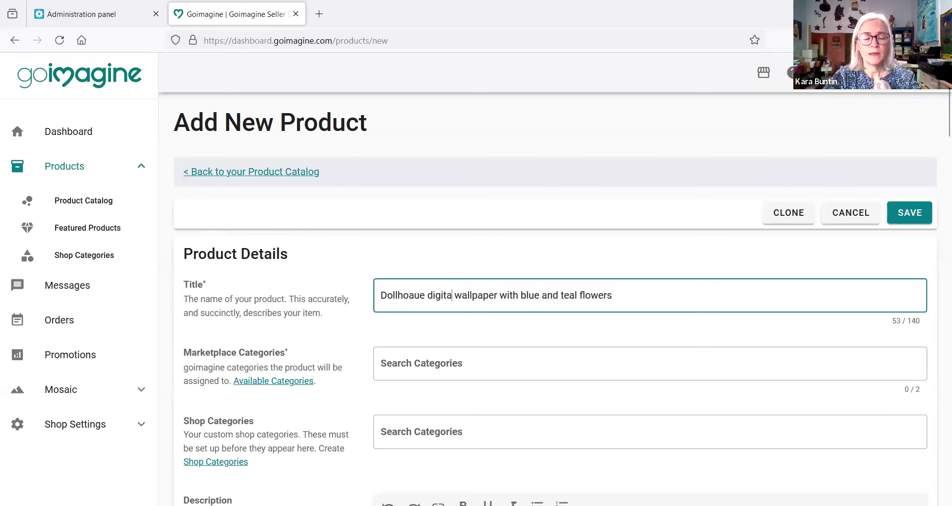
{"action": "left_click", "coordinate": [413, 300]}
{"action": "key", "text": "BackSpace"}
{"action": "key", "text": "Right"}
{"action": "type", "text": "s"}
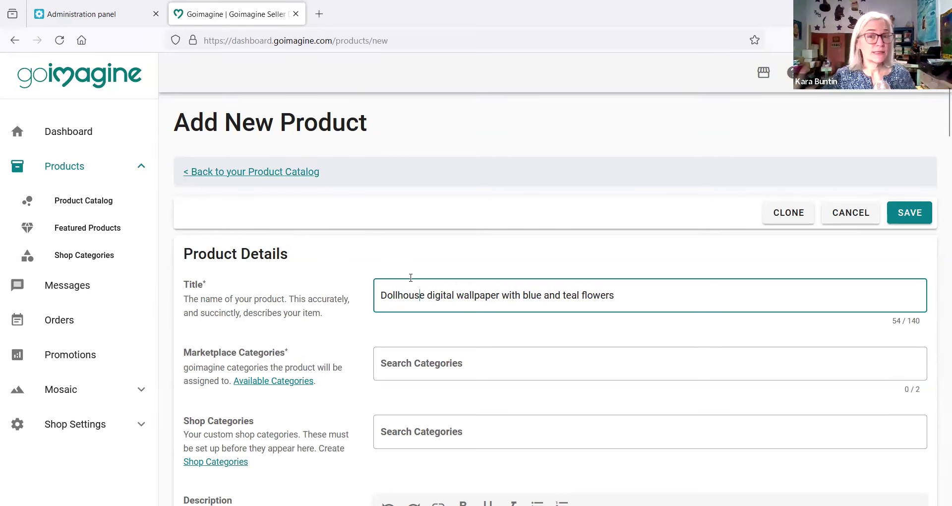
Step: Assign marketplace category Dollhouse Miniatures and shop category Dollhouse Printables
{"action": "left_click", "coordinate": [456, 361]}
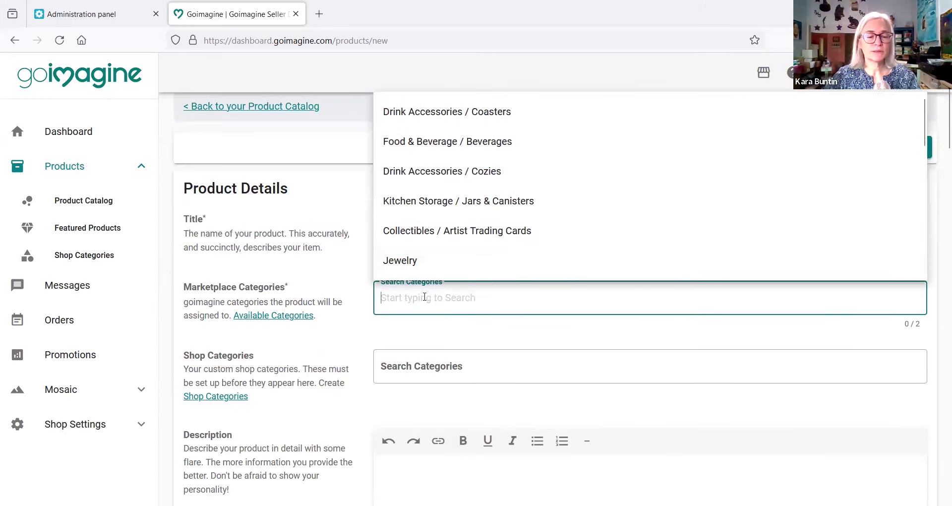
{"action": "type", "text": "dollhouse"}
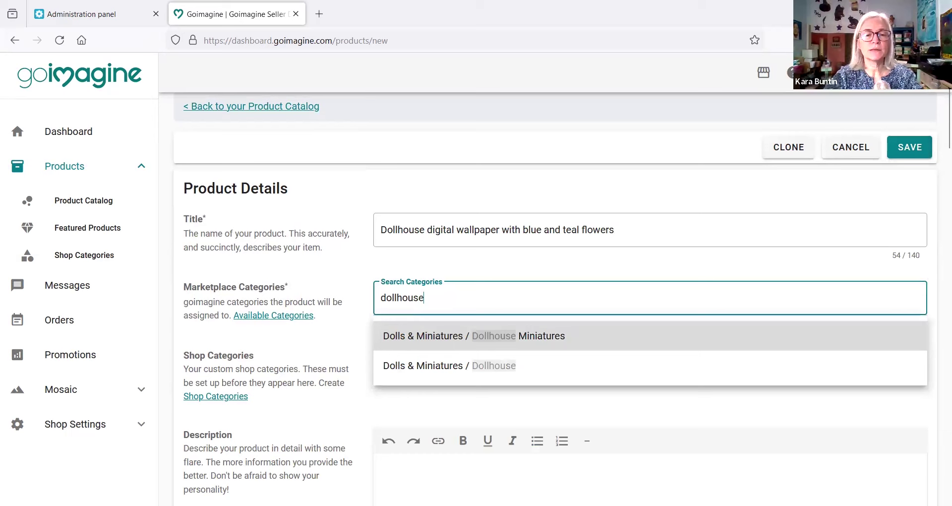
{"action": "left_click", "coordinate": [505, 343]}
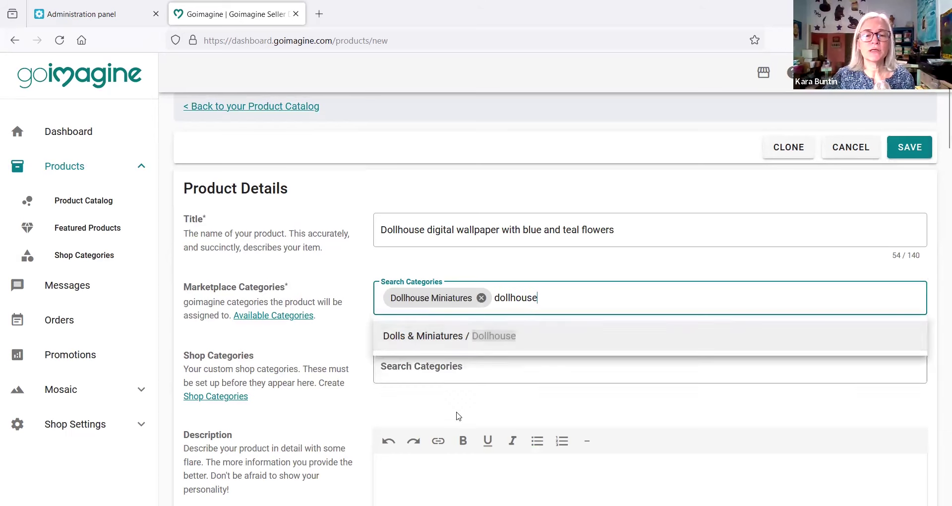
{"action": "left_click", "coordinate": [391, 367]}
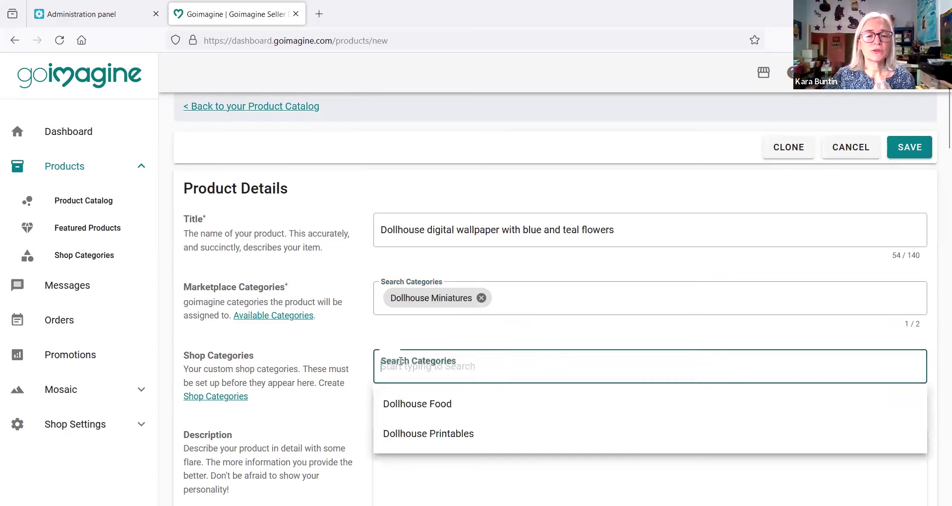
{"action": "scroll", "coordinate": [530, 319], "scroll_direction": "down", "scroll_amount": 2}
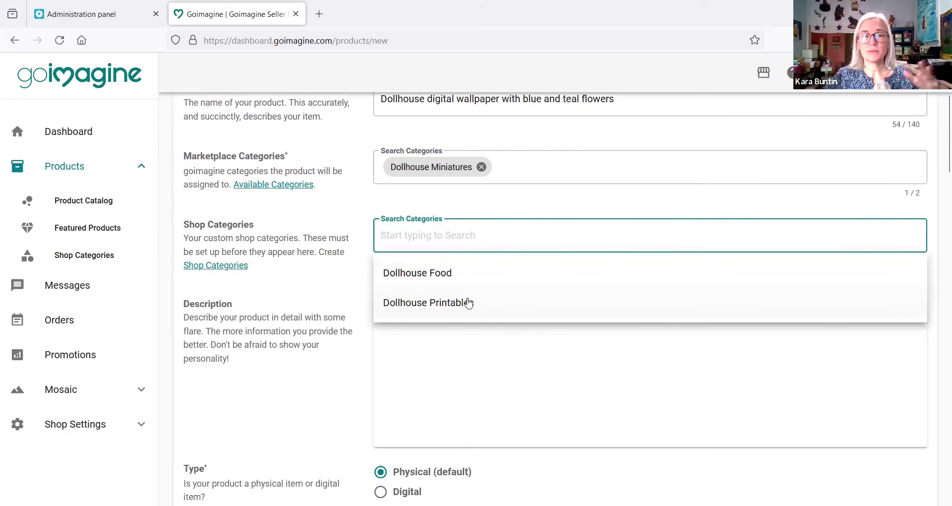
{"action": "left_click", "coordinate": [427, 303]}
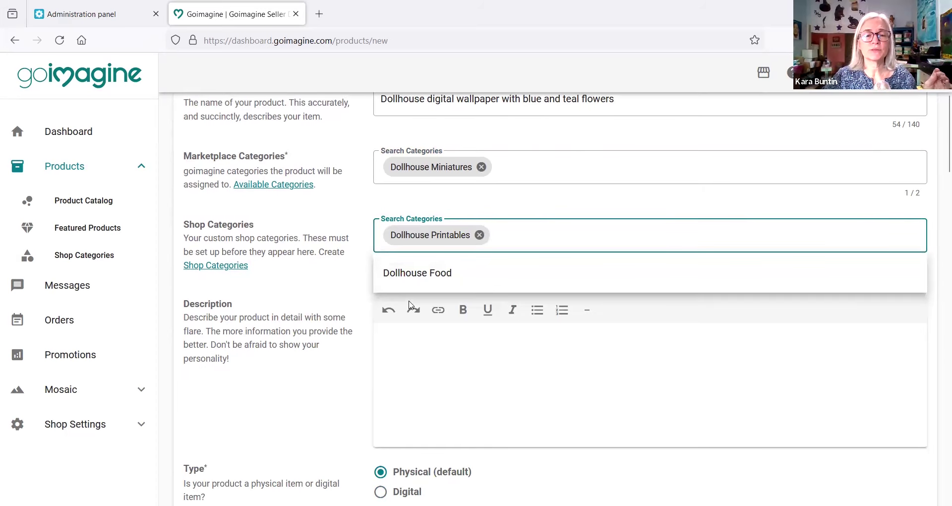
{"action": "left_click", "coordinate": [315, 287]}
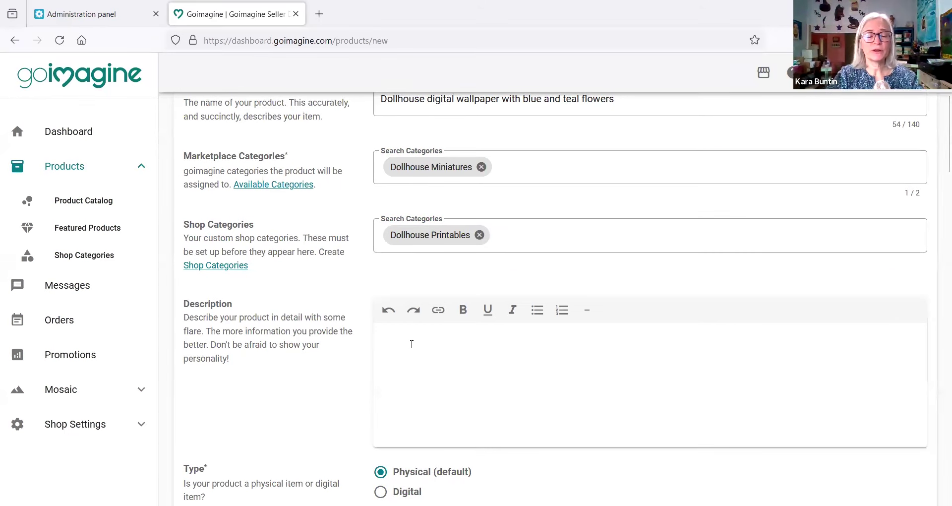
Step: Enter the description 'DOllhouse printable' and set the product type to Digital
{"action": "type", "text": "DOllhouse"}
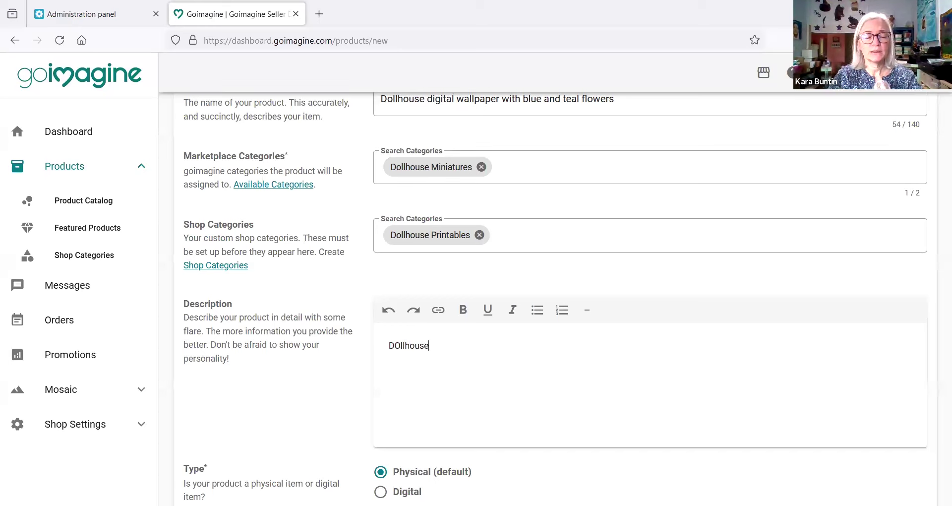
{"action": "type", "text": " pr"}
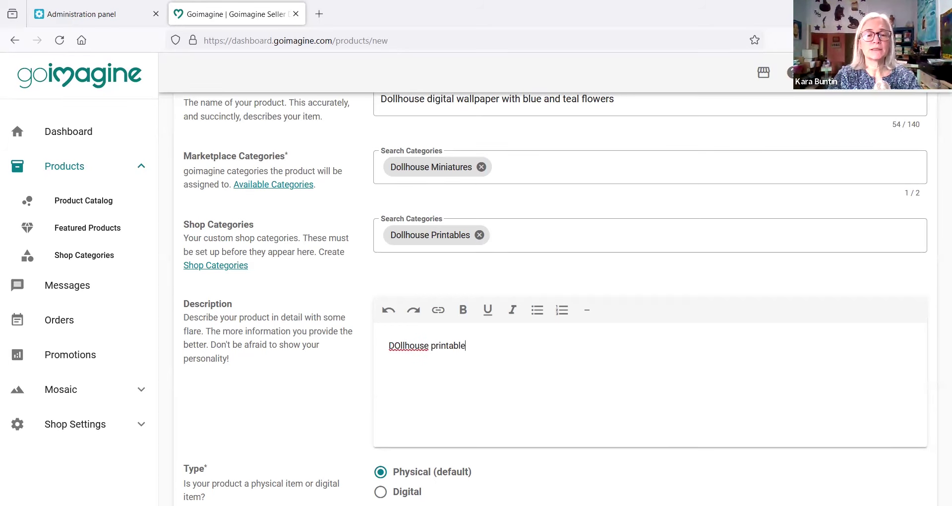
{"action": "type", "text": "intable"}
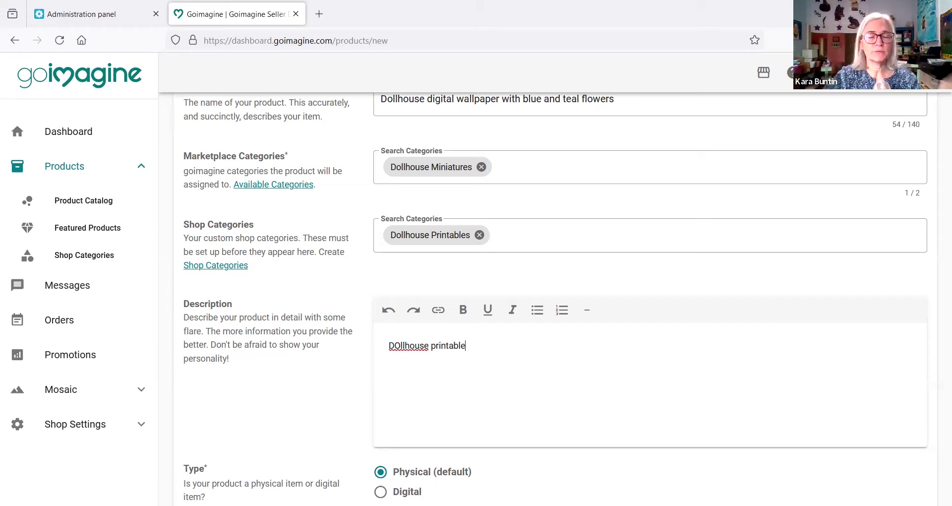
{"action": "scroll", "coordinate": [486, 339], "scroll_direction": "down", "scroll_amount": 3}
{"action": "scroll", "coordinate": [486, 339], "scroll_direction": "down", "scroll_amount": 1}
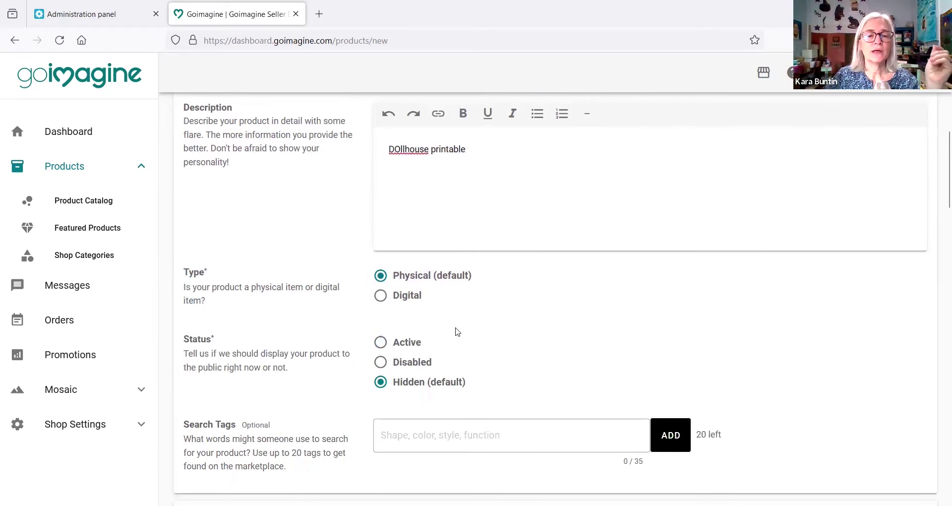
{"action": "left_click", "coordinate": [381, 297]}
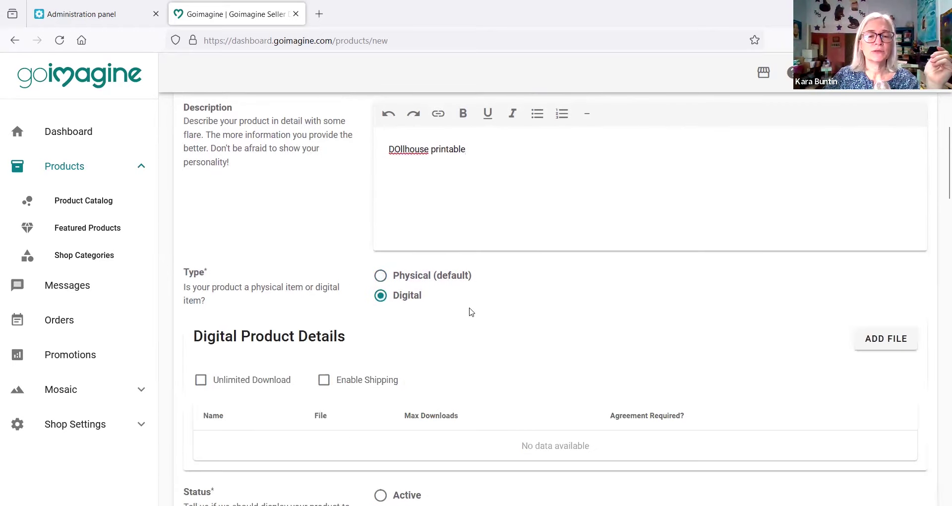
Step: Add a digital product file named 'teal daisie printable wallpaper'
{"action": "scroll", "coordinate": [494, 311], "scroll_direction": "down", "scroll_amount": 3}
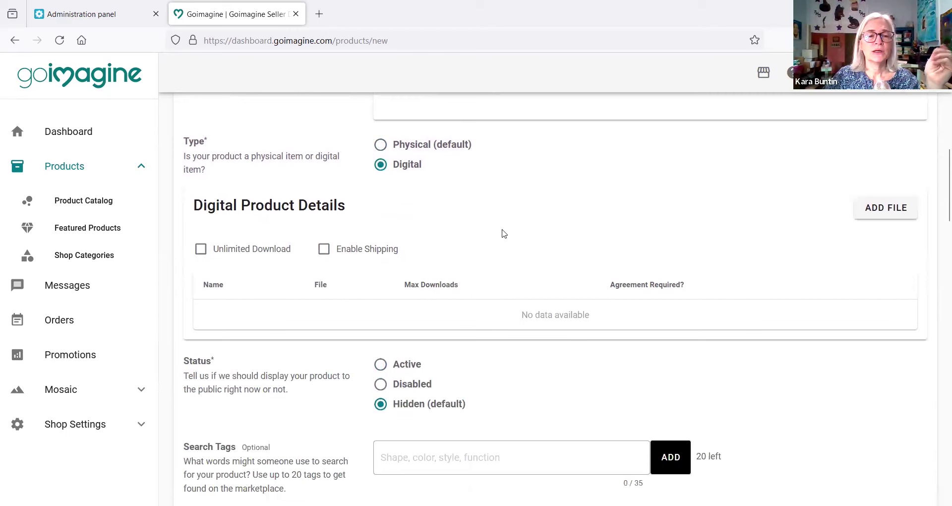
{"action": "left_click", "coordinate": [878, 214]}
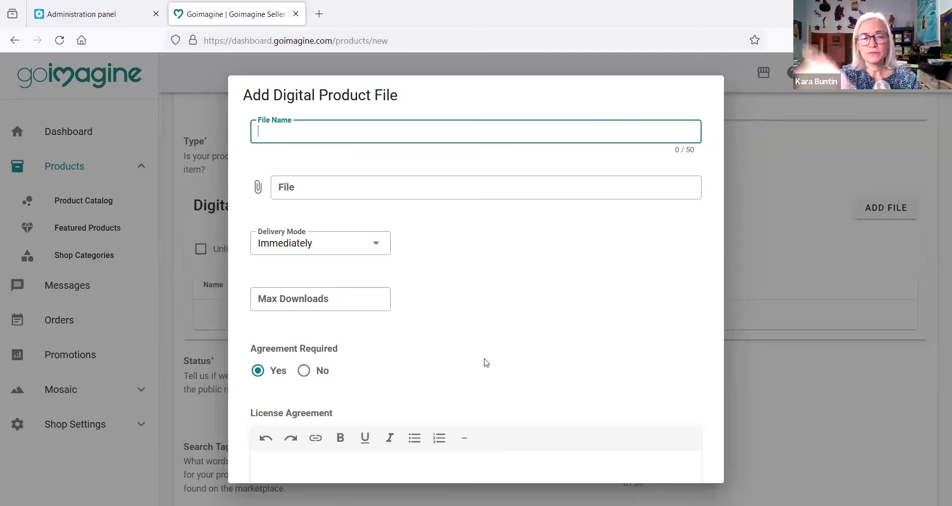
{"action": "type", "text": "t"}
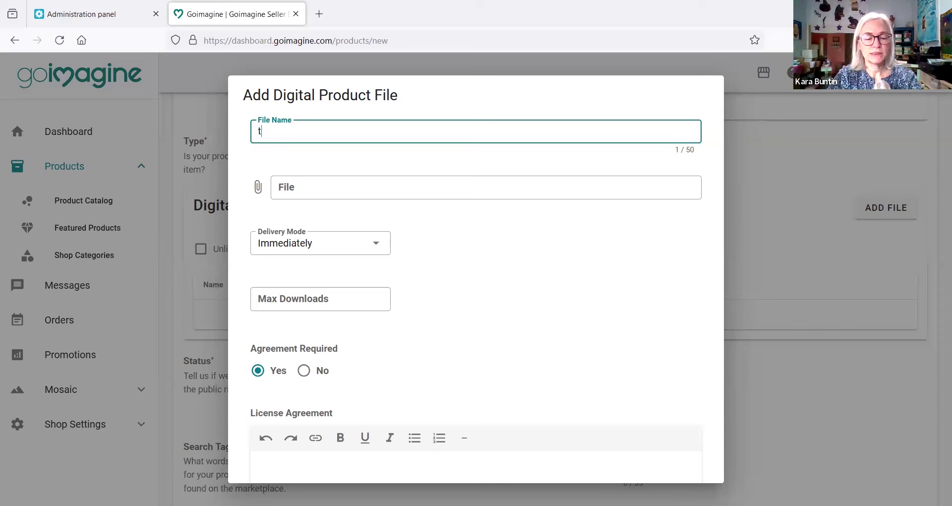
{"action": "type", "text": "eal daisie"}
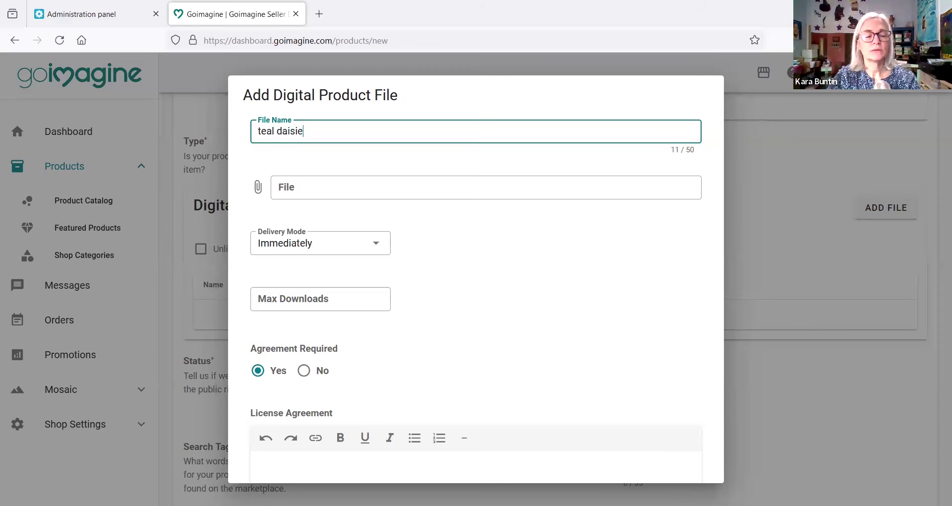
{"action": "type", "text": " printable wallpaper"}
{"action": "left_click", "coordinate": [258, 186]}
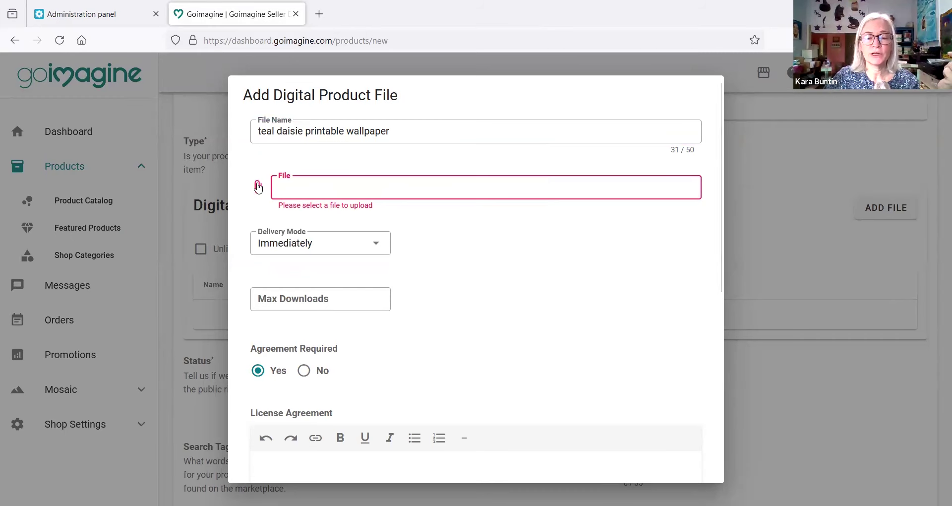
Step: Attach 'teal and purple daisies dollhouse wallpaper.jpg' from the teal daisies folder
{"action": "left_click", "coordinate": [257, 186]}
{"action": "left_click", "coordinate": [222, 183]}
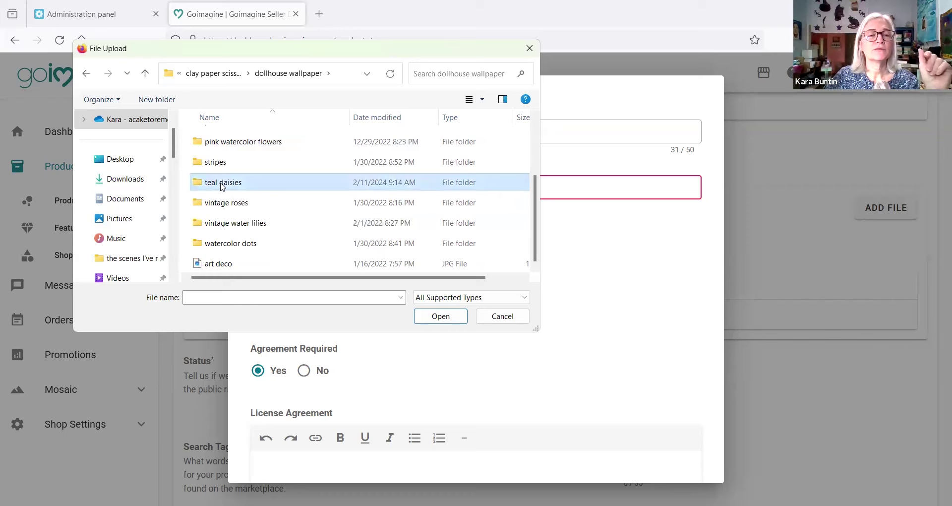
{"action": "left_click", "coordinate": [437, 317]}
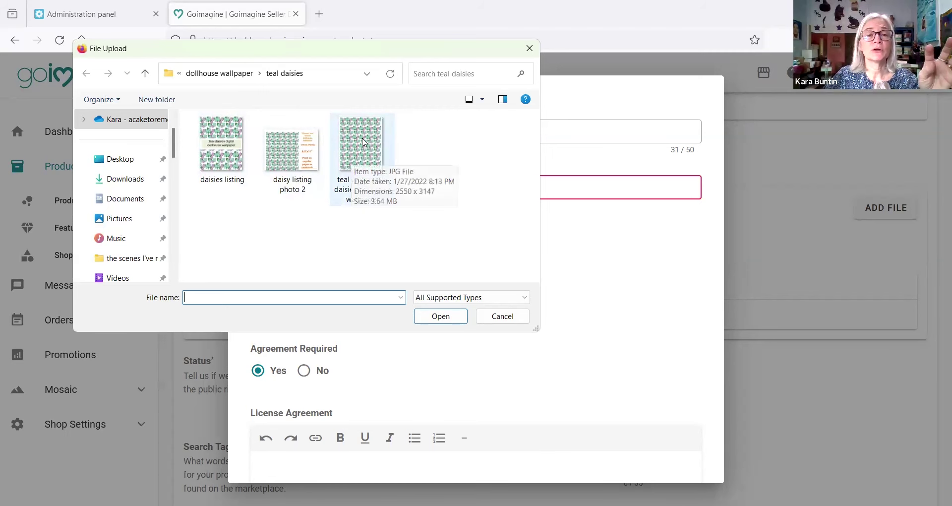
{"action": "left_click", "coordinate": [355, 159]}
{"action": "left_click", "coordinate": [443, 319]}
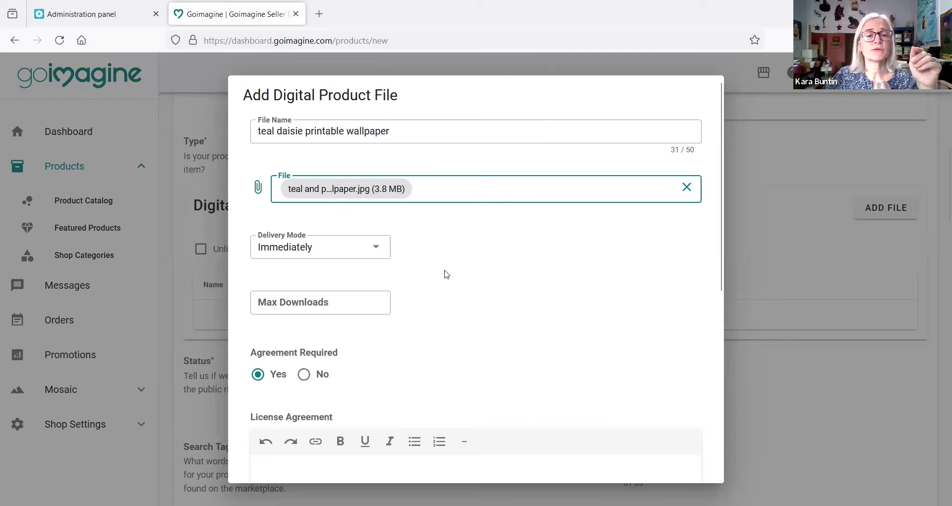
{"action": "scroll", "coordinate": [432, 257], "scroll_direction": "down", "scroll_amount": 3}
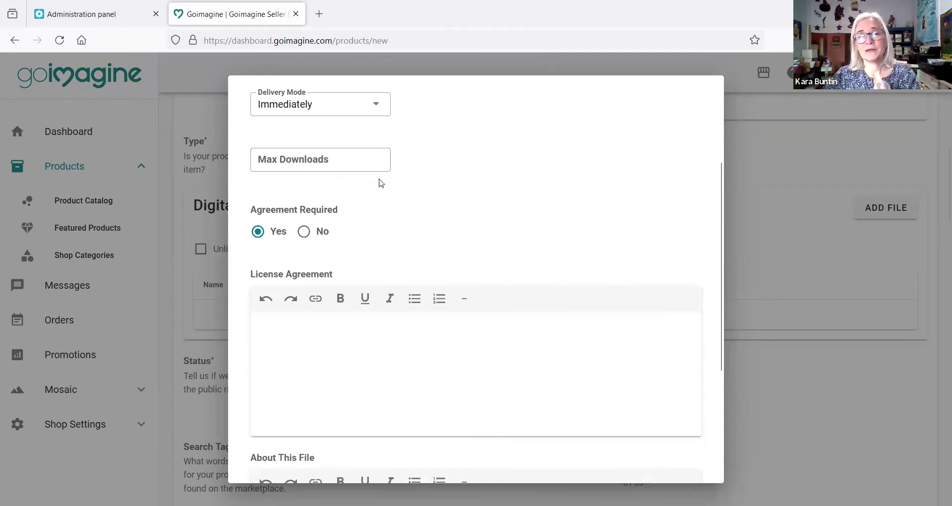
{"action": "left_click", "coordinate": [298, 161]}
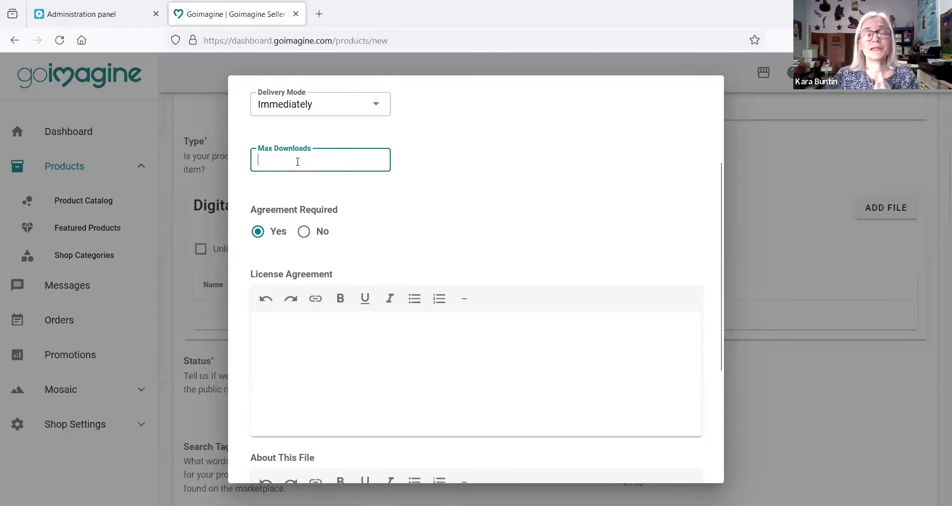
{"action": "left_click", "coordinate": [471, 183]}
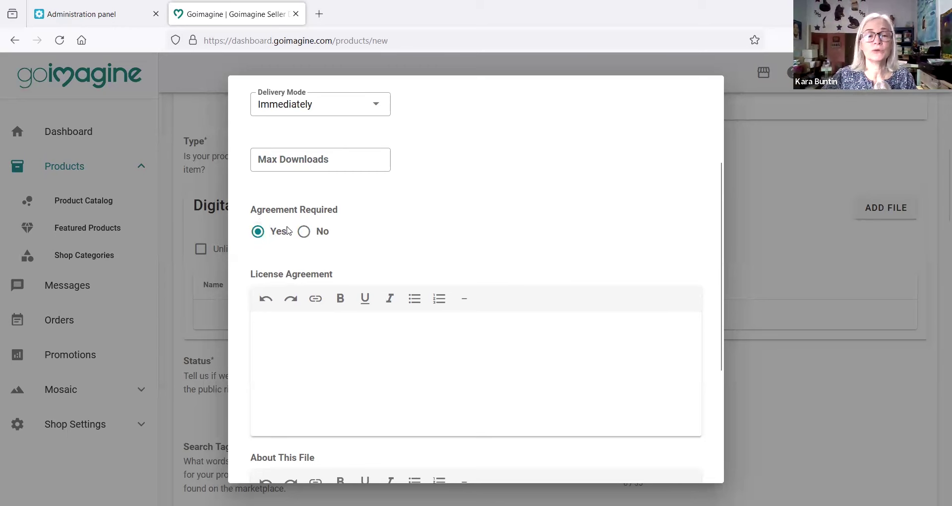
{"action": "left_click", "coordinate": [304, 232]}
{"action": "scroll", "coordinate": [414, 229], "scroll_direction": "down", "scroll_amount": 2}
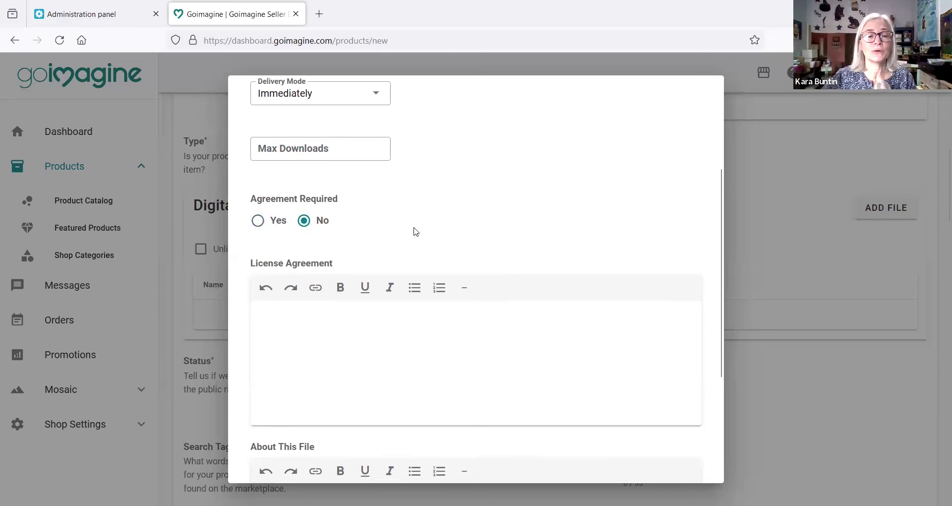
{"action": "left_click", "coordinate": [258, 159]}
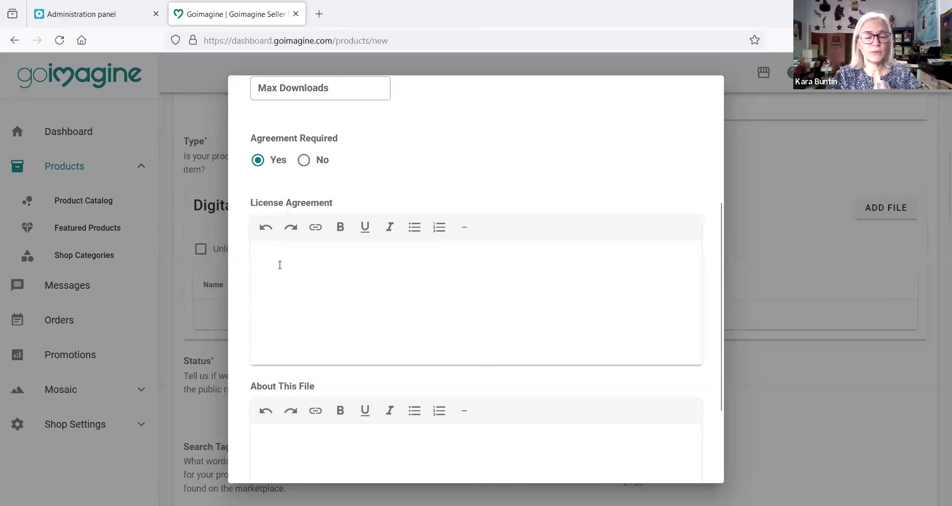
Step: Add a license allowing commercial use only for physical products, then create the file entry
{"action": "type", "text": "Commercial use"}
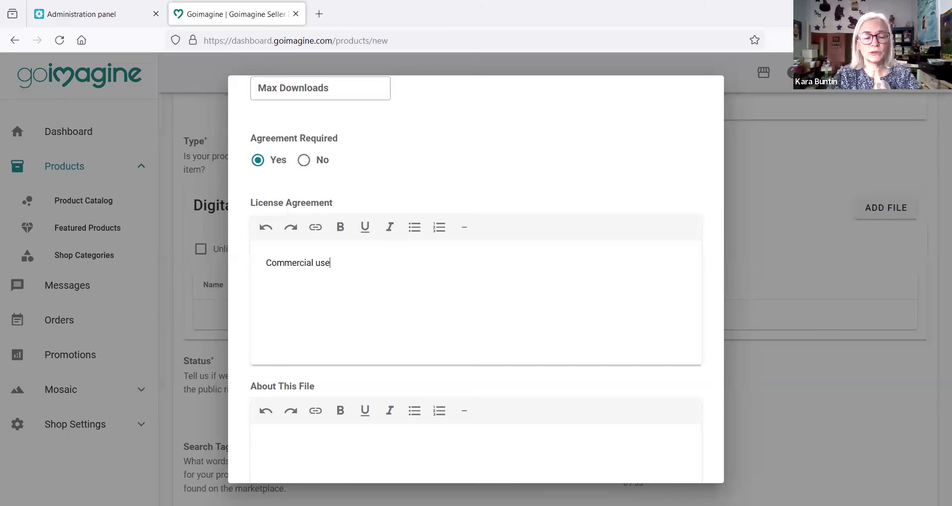
{"action": "type", "text": " is fine for"}
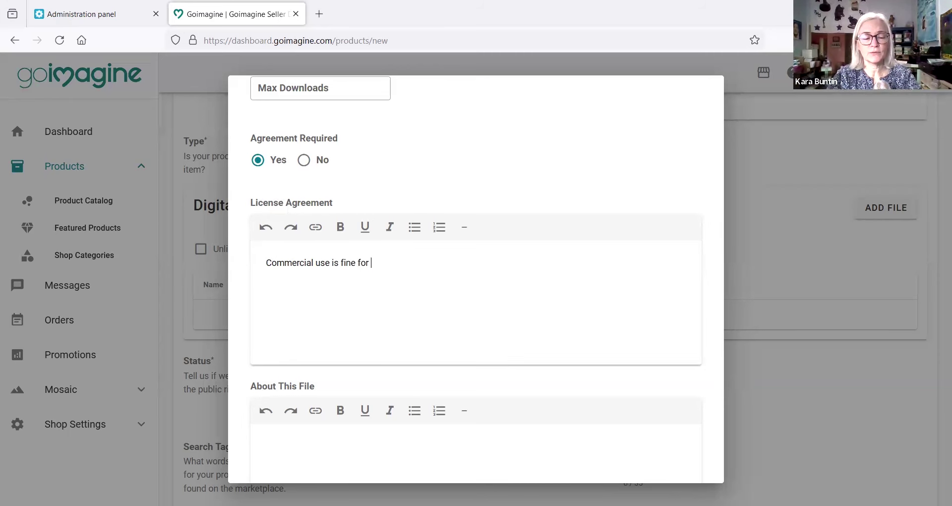
{"action": "type", "text": " physialc prod"}
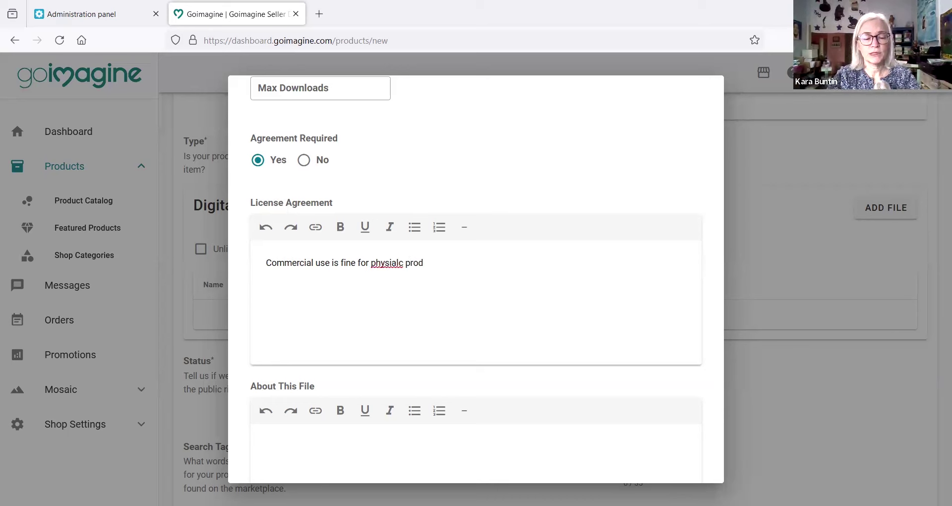
{"action": "type", "text": "ucts,"}
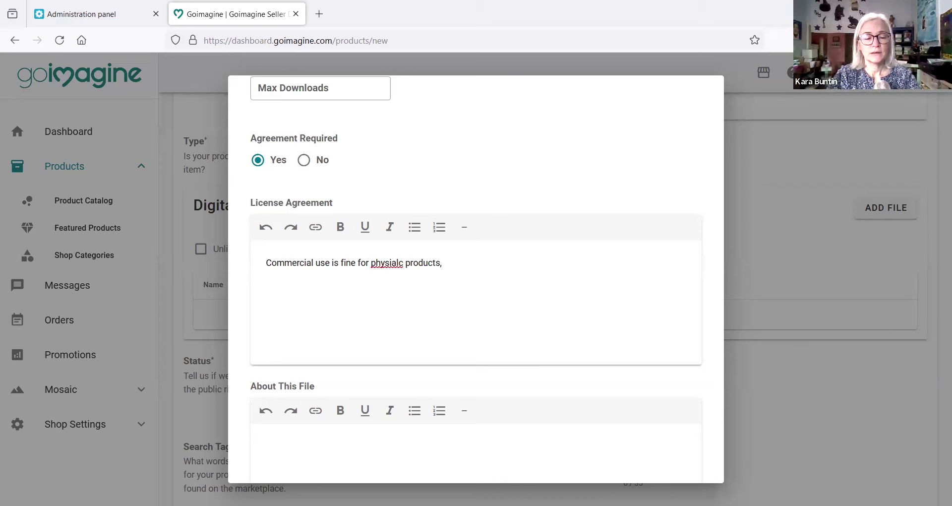
{"action": "type", "text": " you cna't sell "}
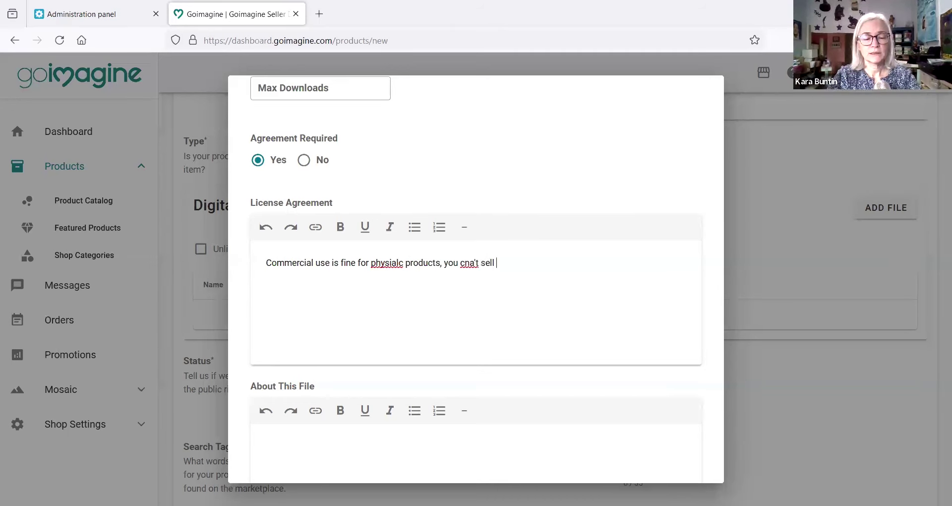
{"action": "type", "text": "the digital"}
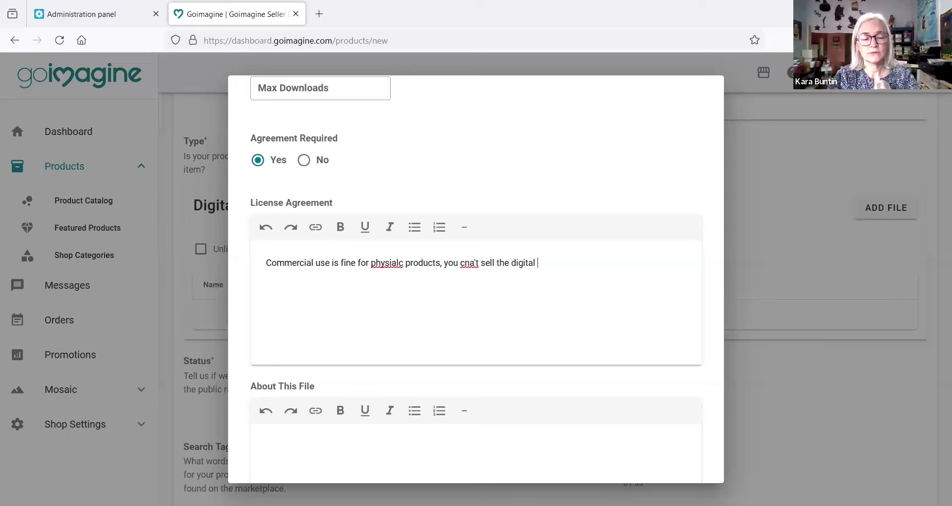
{"action": "type", "text": " file in any form."}
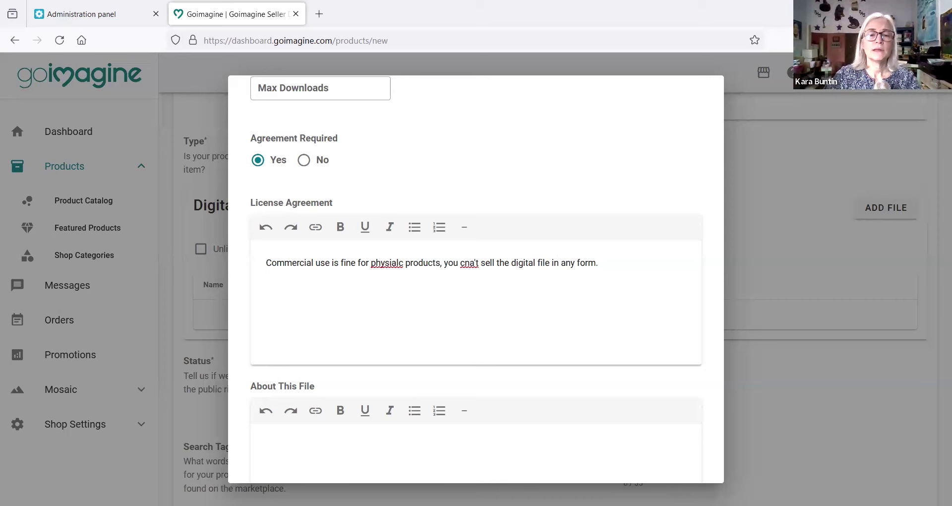
{"action": "double_click", "coordinate": [473, 263]}
{"action": "type", "text": "can't"}
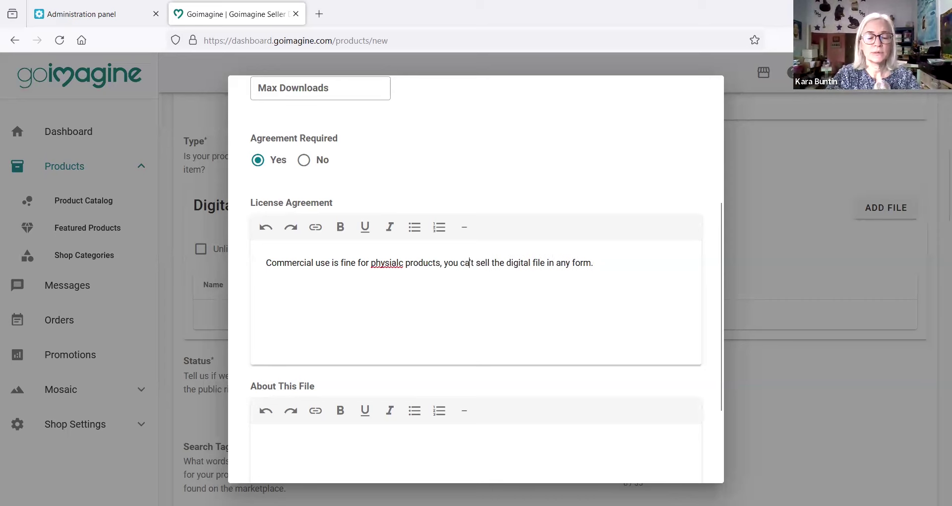
{"action": "scroll", "coordinate": [295, 321], "scroll_direction": "down", "scroll_amount": 3}
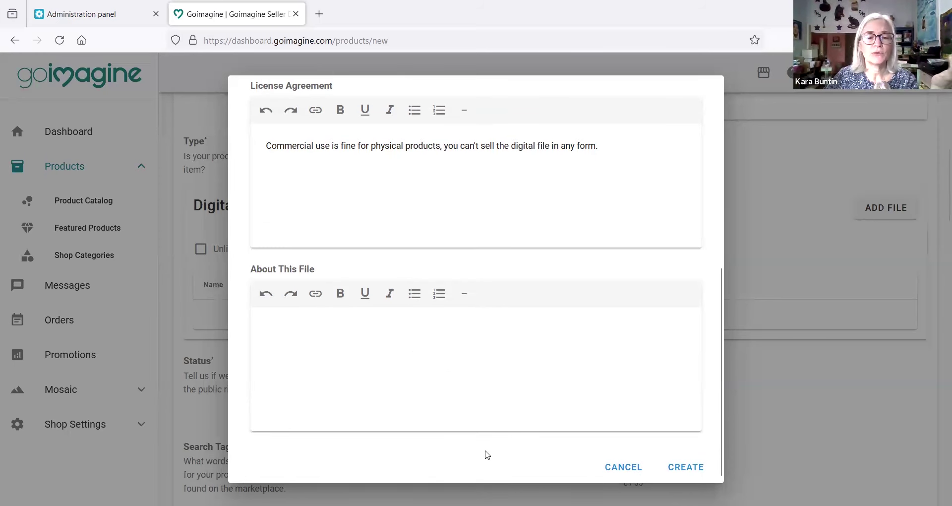
{"action": "left_click", "coordinate": [688, 459]}
Step: Set status Active and add tags dollhouse wallpaper, printable dollhouse wallpaper, digital dollhouse
{"action": "scroll", "coordinate": [546, 361], "scroll_direction": "down", "scroll_amount": 1}
{"action": "left_click", "coordinate": [380, 298]}
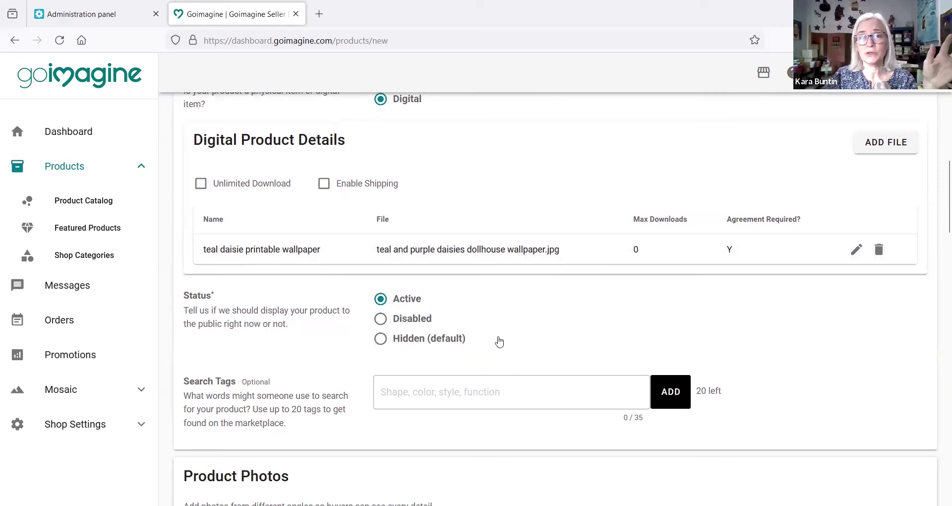
{"action": "scroll", "coordinate": [510, 331], "scroll_direction": "down", "scroll_amount": 2}
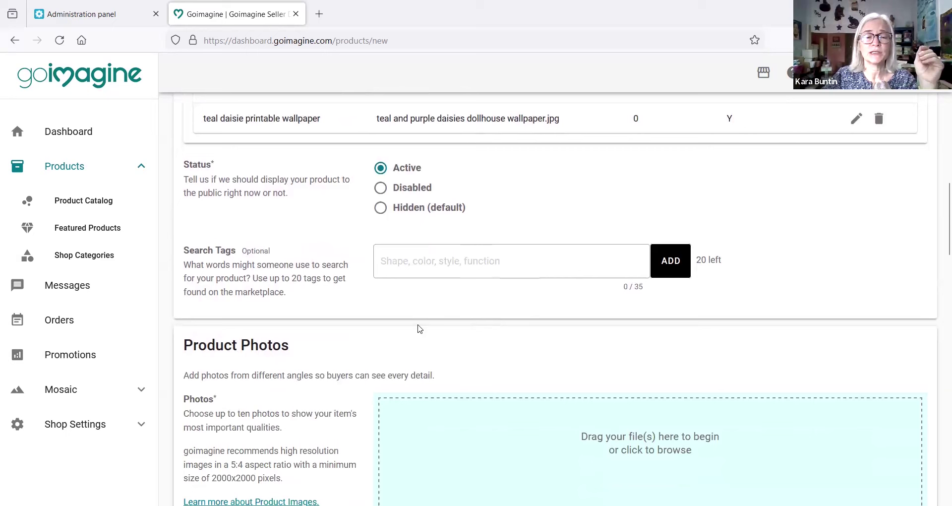
{"action": "left_click", "coordinate": [395, 266]}
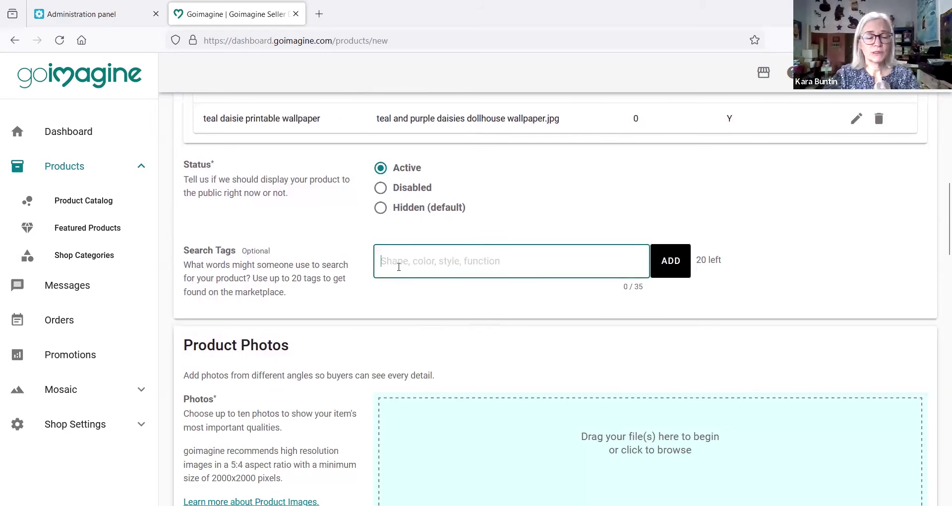
{"action": "type", "text": "dollhouse wa"}
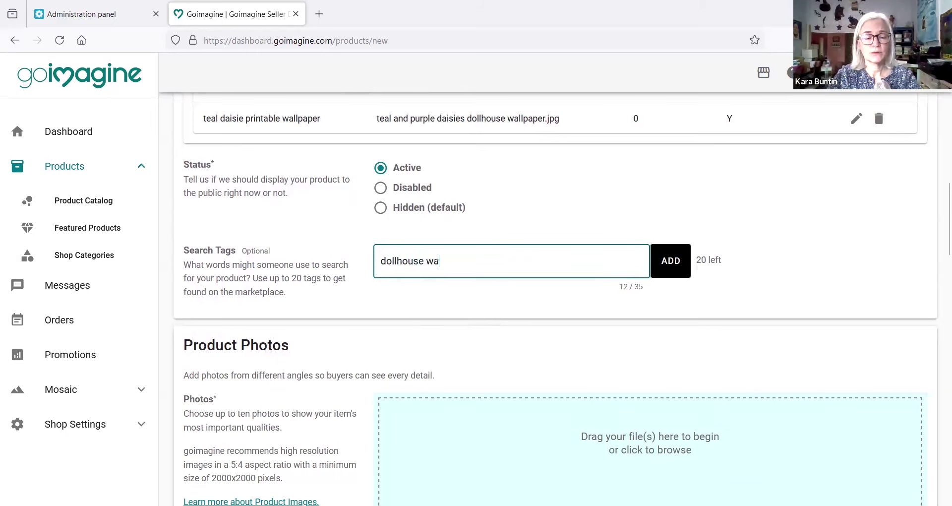
{"action": "type", "text": "llpaaer, printable dollhouse wallpaper"}
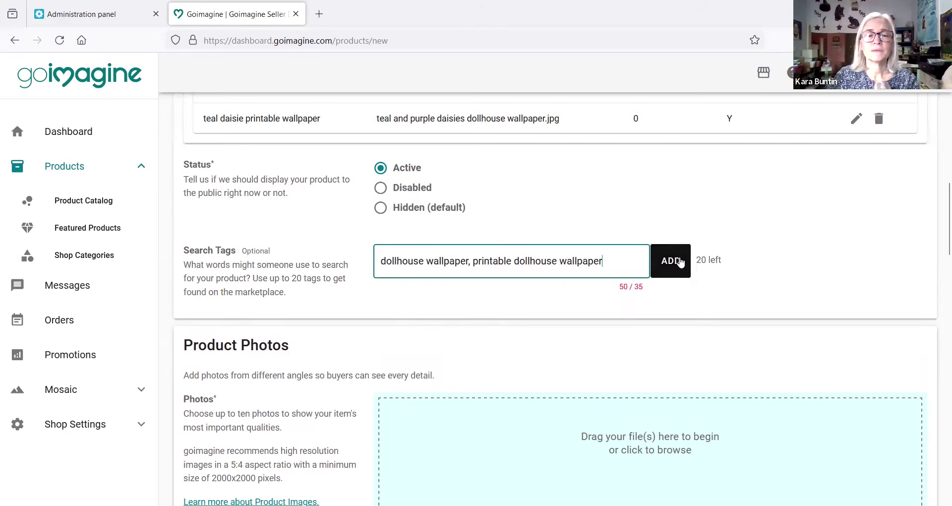
{"action": "left_click", "coordinate": [670, 261]}
{"action": "left_click", "coordinate": [402, 260]}
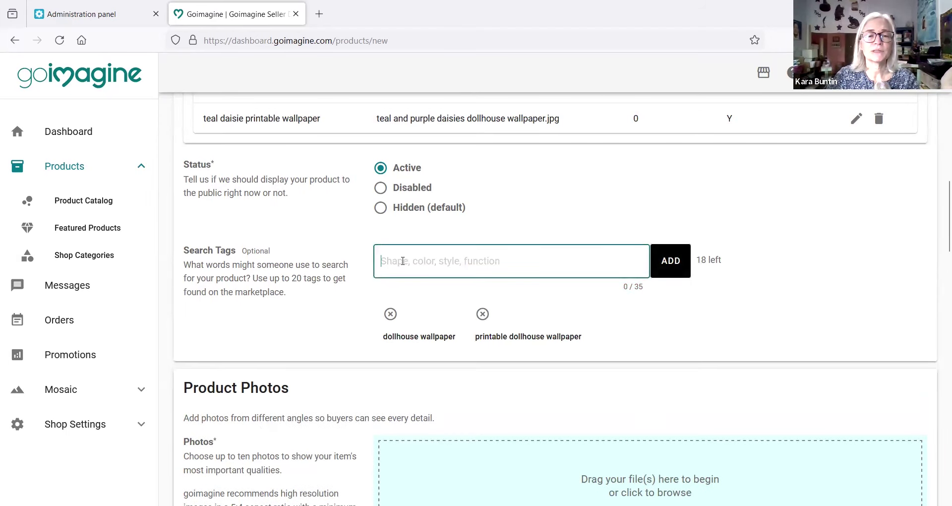
{"action": "type", "text": "digital "}
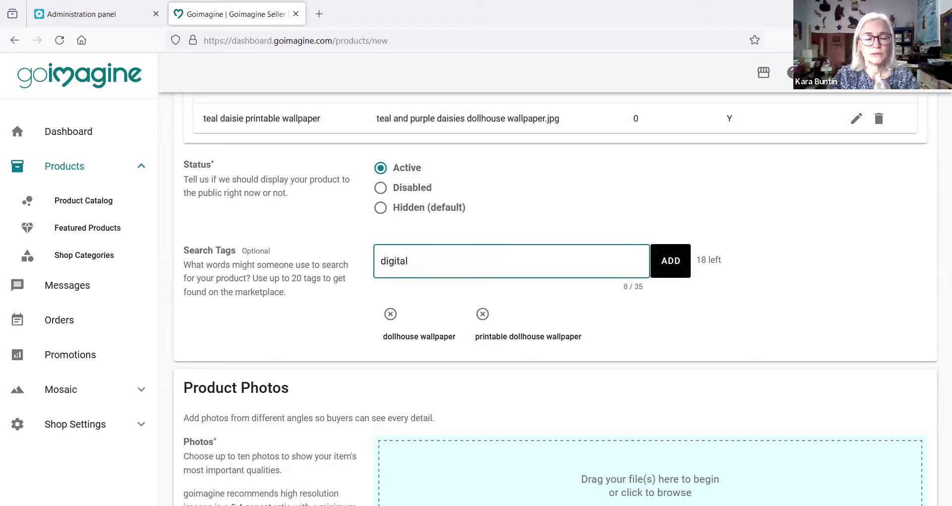
{"action": "type", "text": "dollhouse"}
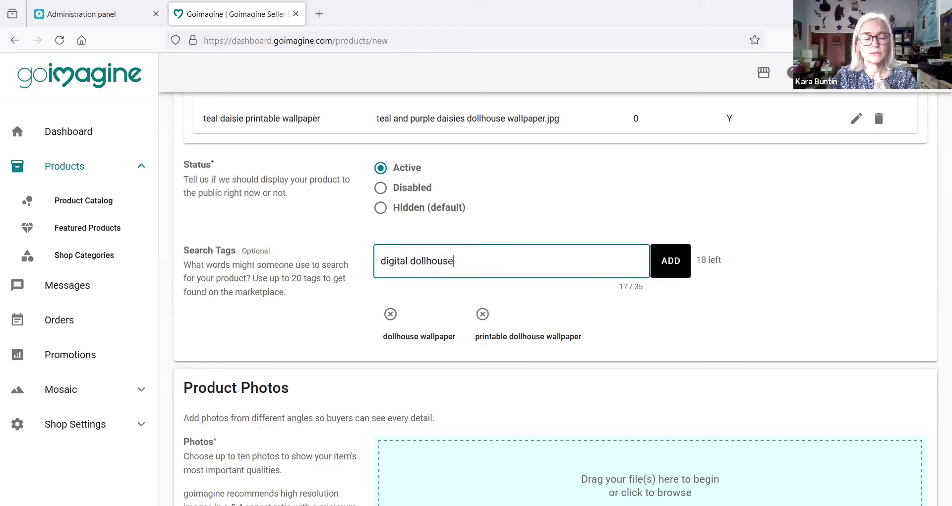
{"action": "left_click", "coordinate": [680, 260]}
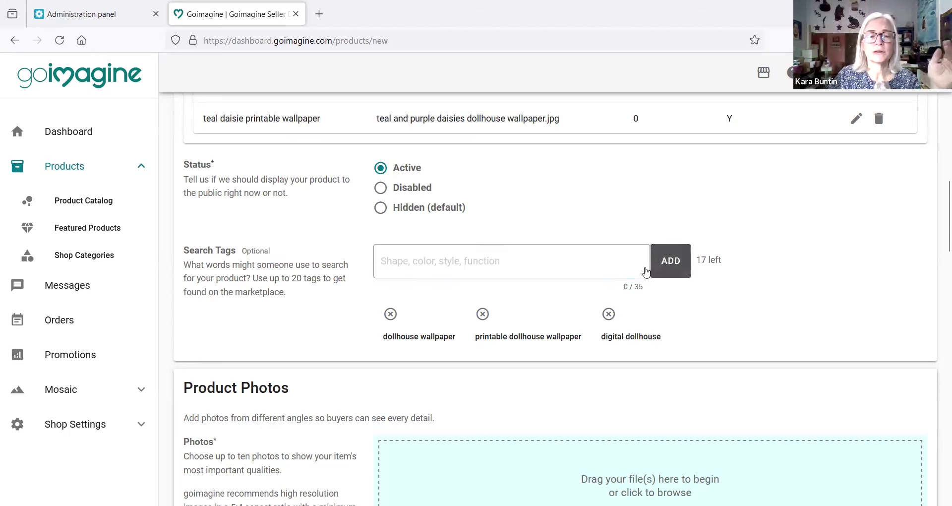
Step: Upload daisy listing photo 2 as a product photo
{"action": "scroll", "coordinate": [505, 301], "scroll_direction": "down", "scroll_amount": 3}
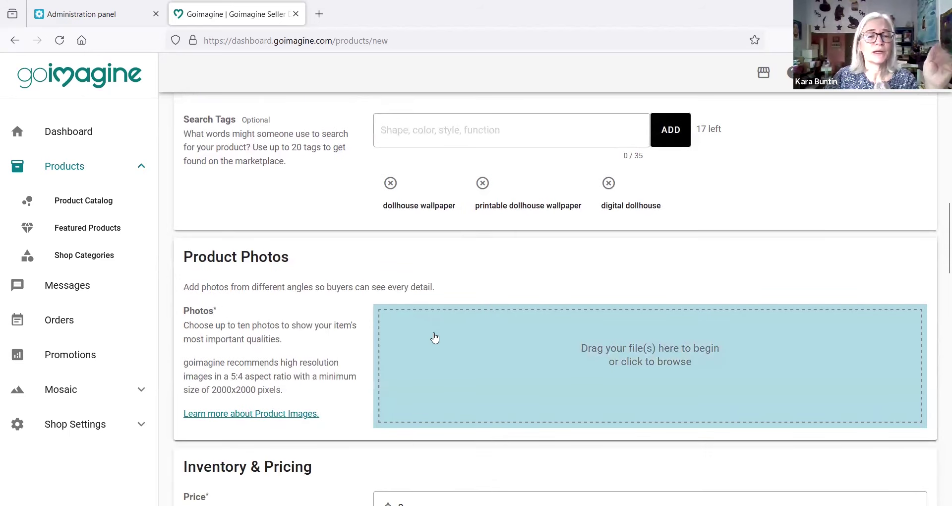
{"action": "left_click", "coordinate": [421, 310]}
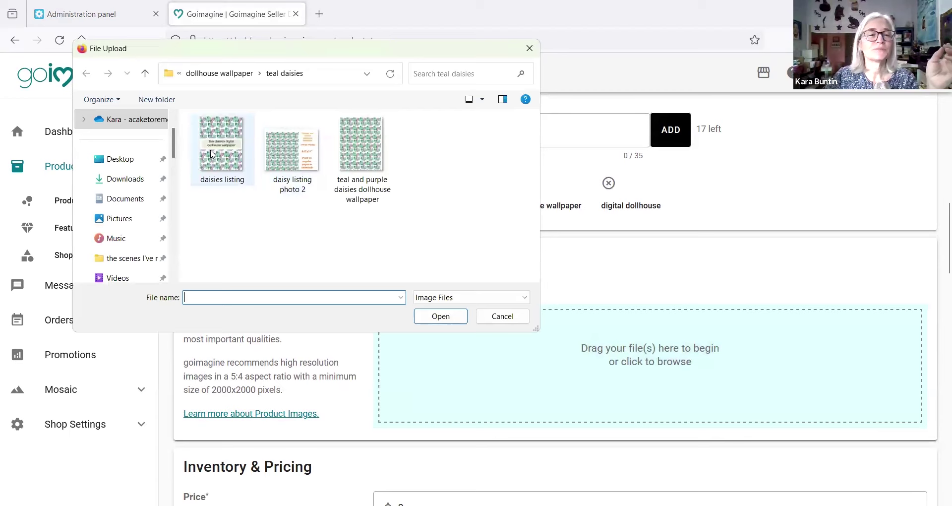
{"action": "left_click", "coordinate": [292, 154]}
{"action": "left_click", "coordinate": [440, 315]}
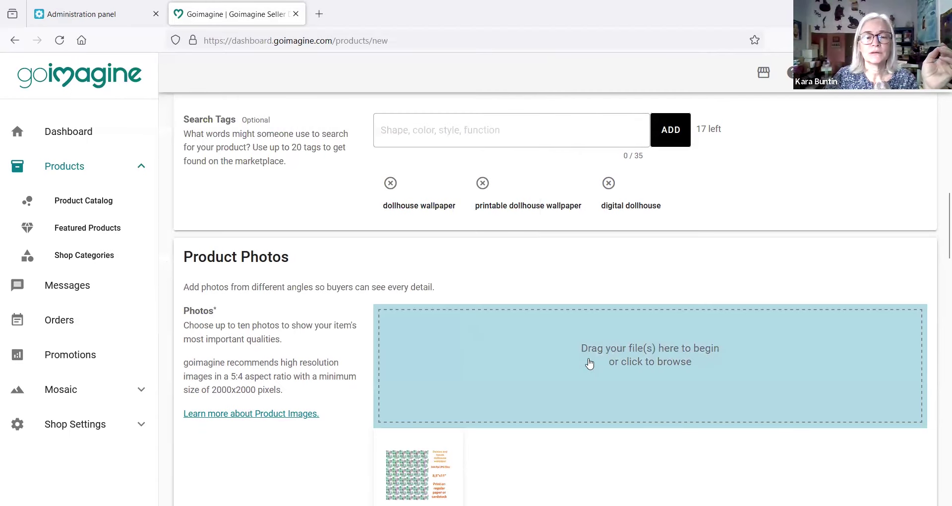
Step: Upload the daisies listing photo and drag the teal daisies image first as thumbnail
{"action": "scroll", "coordinate": [591, 361], "scroll_direction": "down", "scroll_amount": 2}
{"action": "scroll", "coordinate": [590, 361], "scroll_direction": "down", "scroll_amount": 3}
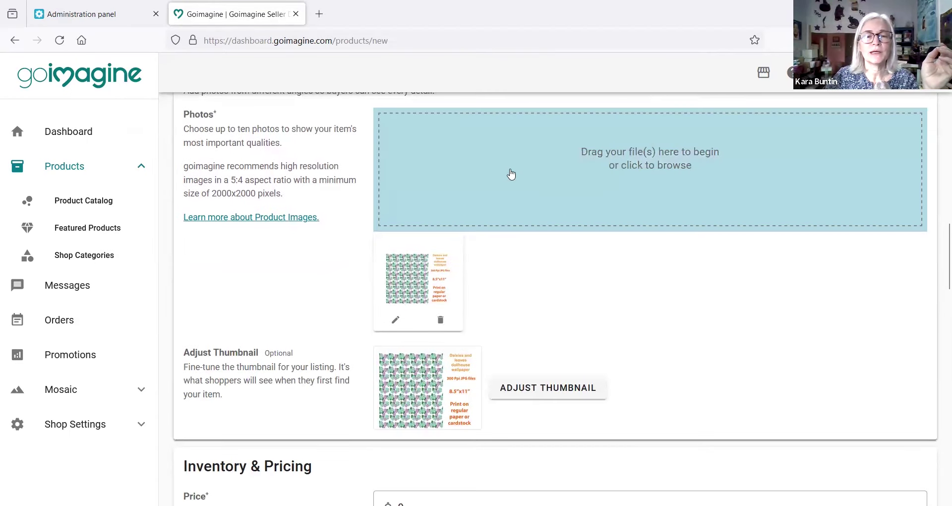
{"action": "left_click", "coordinate": [513, 173]}
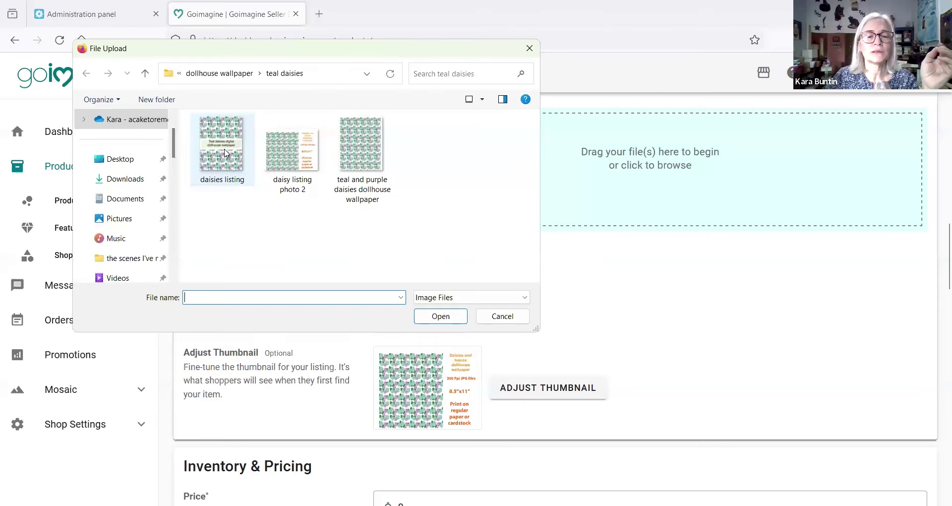
{"action": "left_click", "coordinate": [232, 158]}
{"action": "left_click", "coordinate": [447, 317]}
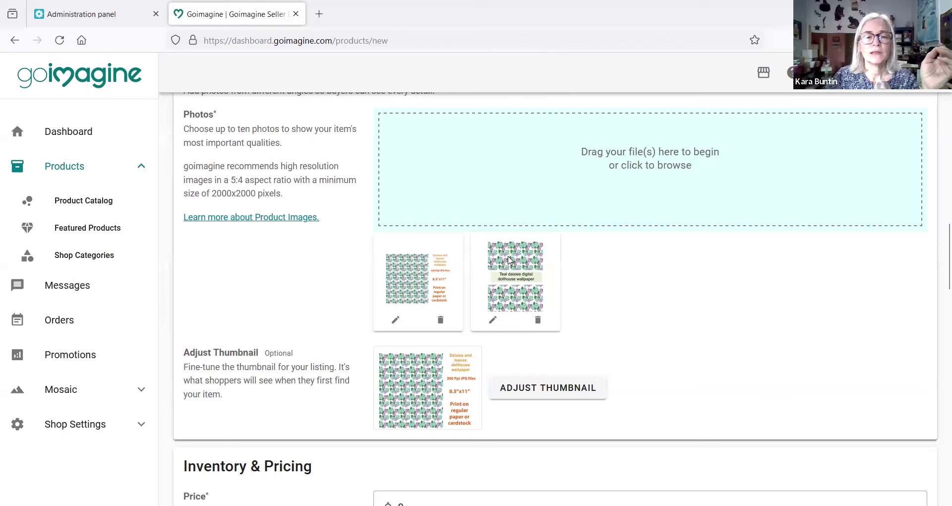
{"action": "left_click_drag", "start_coordinate": [400, 263], "coordinate": [556, 315]}
{"action": "scroll", "coordinate": [652, 295], "scroll_direction": "down", "scroll_amount": 4}
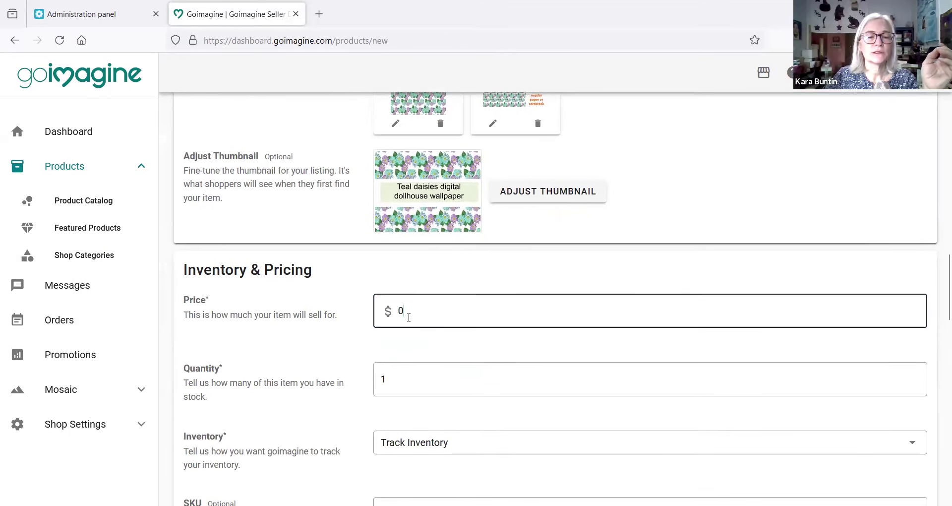
Step: Set the listing price to $2 and enter a stock quantity of 99
{"action": "left_click", "coordinate": [389, 314]}
{"action": "type", "text": "2"}
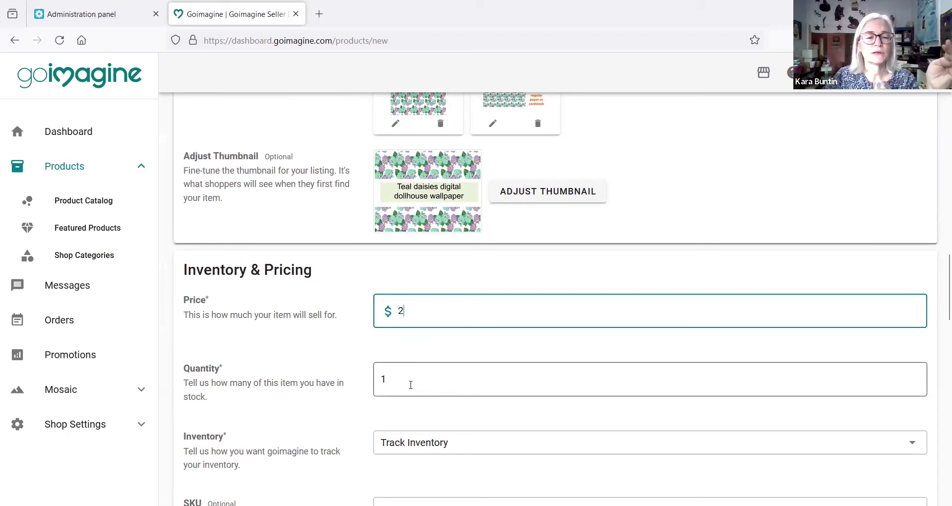
{"action": "left_click", "coordinate": [409, 385]}
{"action": "key", "text": "BackSpace"}
{"action": "type", "text": "9"}
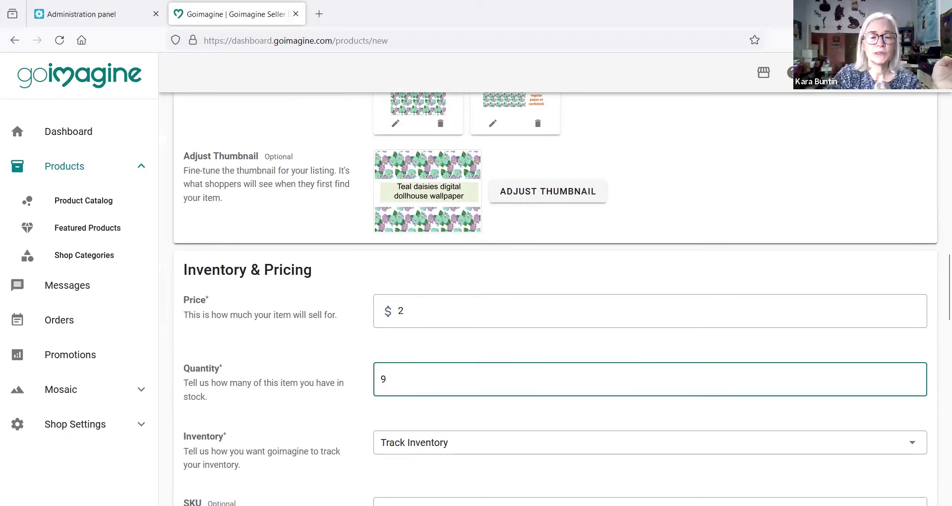
{"action": "type", "text": "9"}
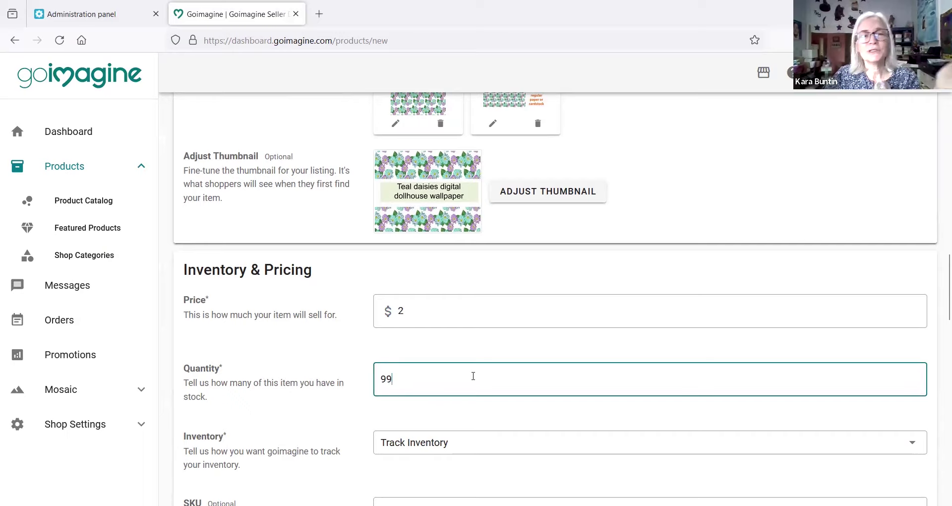
{"action": "scroll", "coordinate": [472, 376], "scroll_direction": "down", "scroll_amount": 2}
{"action": "scroll", "coordinate": [474, 374], "scroll_direction": "down", "scroll_amount": 1}
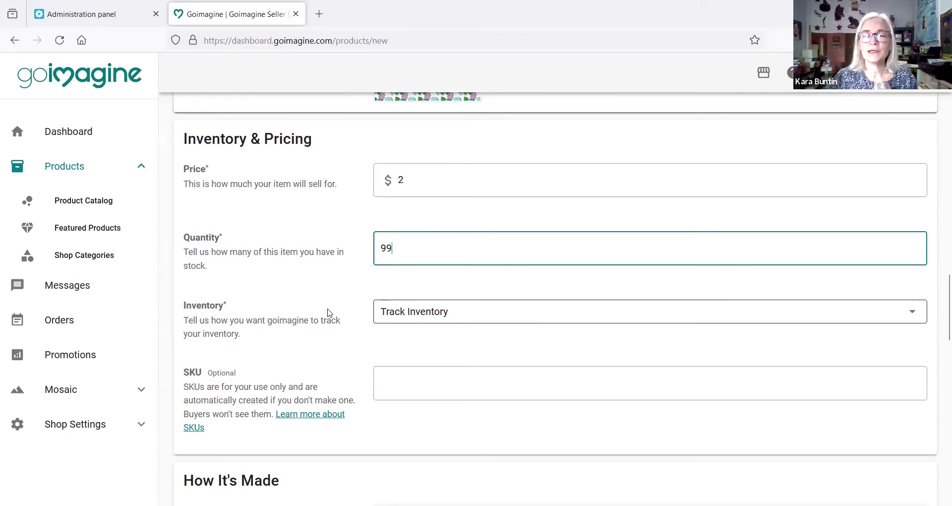
Step: Set inventory to Unlimited/Do Not Track and correct the quantity to 10
{"action": "left_click", "coordinate": [914, 312]}
{"action": "left_click", "coordinate": [436, 342]}
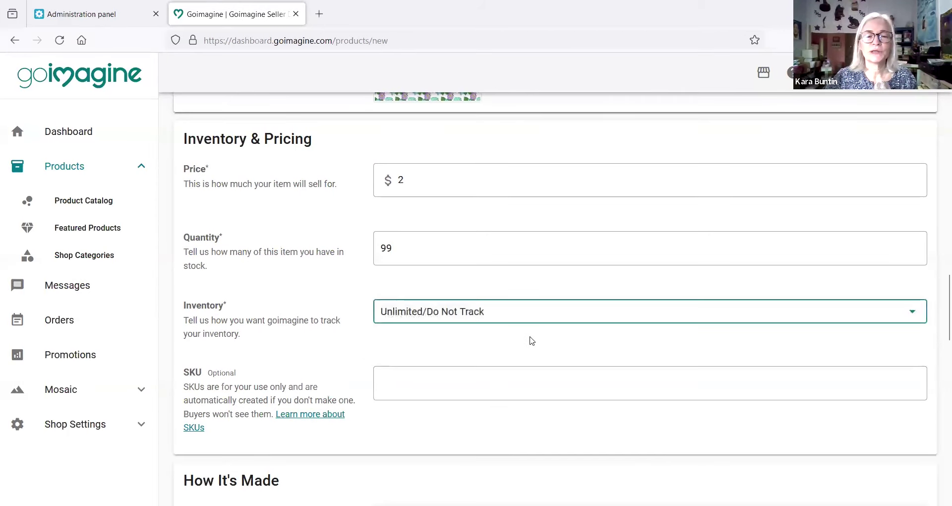
{"action": "left_click", "coordinate": [412, 238]}
{"action": "left_click_drag", "start_coordinate": [413, 238], "coordinate": [380, 248]}
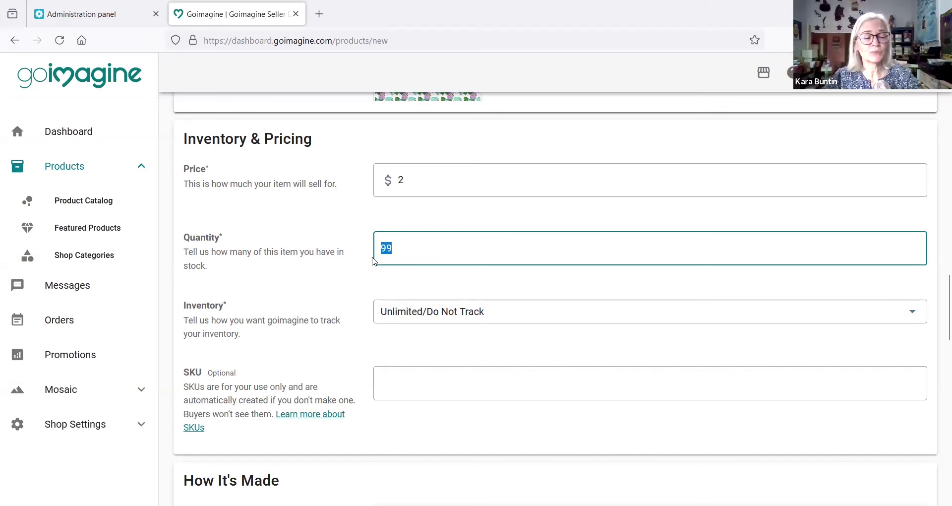
{"action": "type", "text": "10"}
{"action": "left_click", "coordinate": [352, 285]}
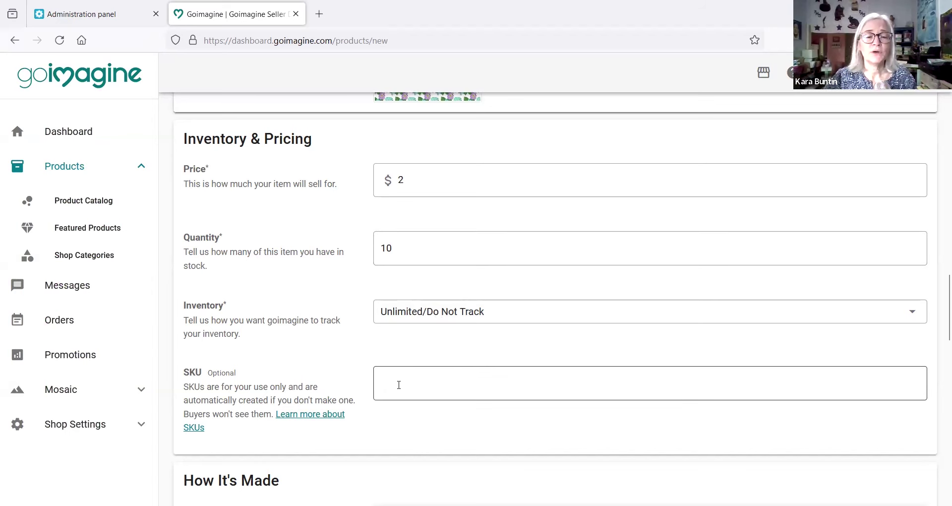
{"action": "scroll", "coordinate": [322, 340], "scroll_direction": "down", "scroll_amount": 3}
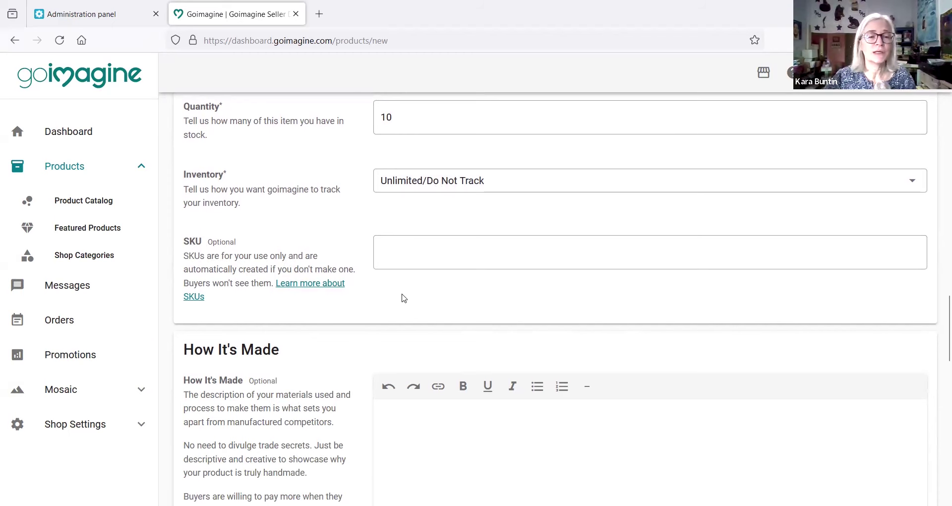
Step: Write 'I designed this wallpaper for a 1:12 scale dollhouse.' in How It's Made
{"action": "scroll", "coordinate": [389, 290], "scroll_direction": "down", "scroll_amount": 4}
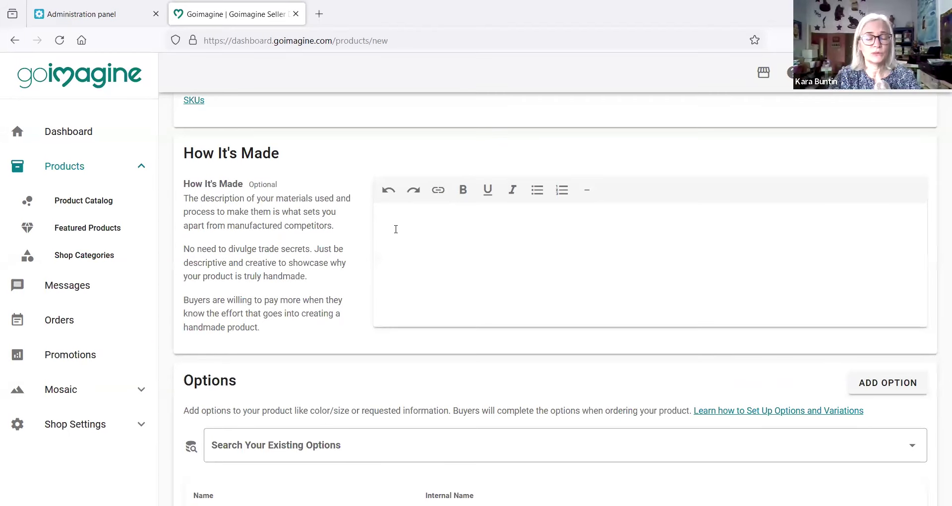
{"action": "type", "text": "I designed "}
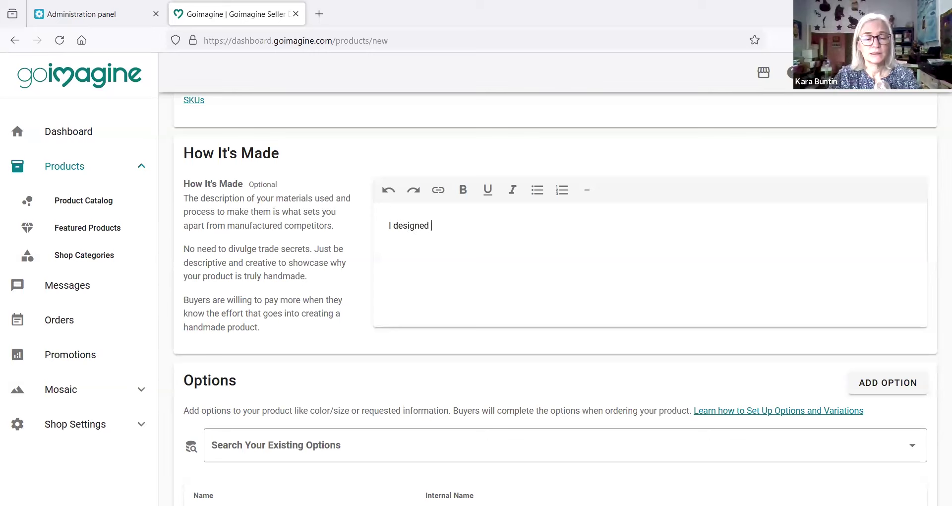
{"action": "type", "text": "this wallpaper for a 1"}
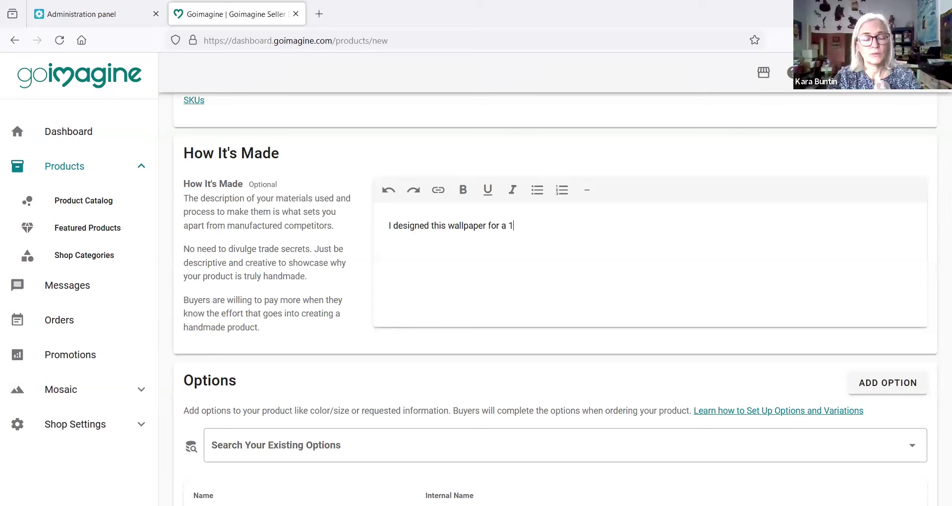
{"action": "type", "text": ":12 scale "}
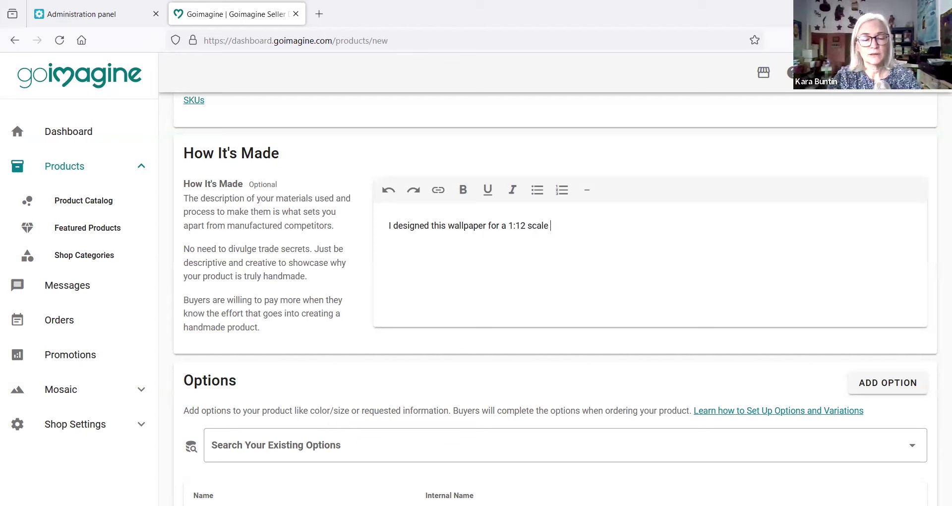
{"action": "type", "text": "dollhouse"}
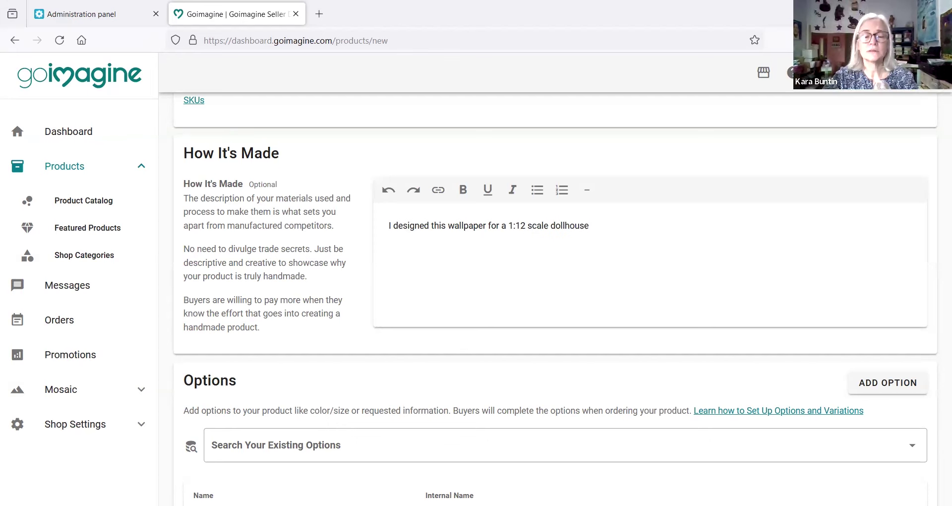
{"action": "type", "text": "."}
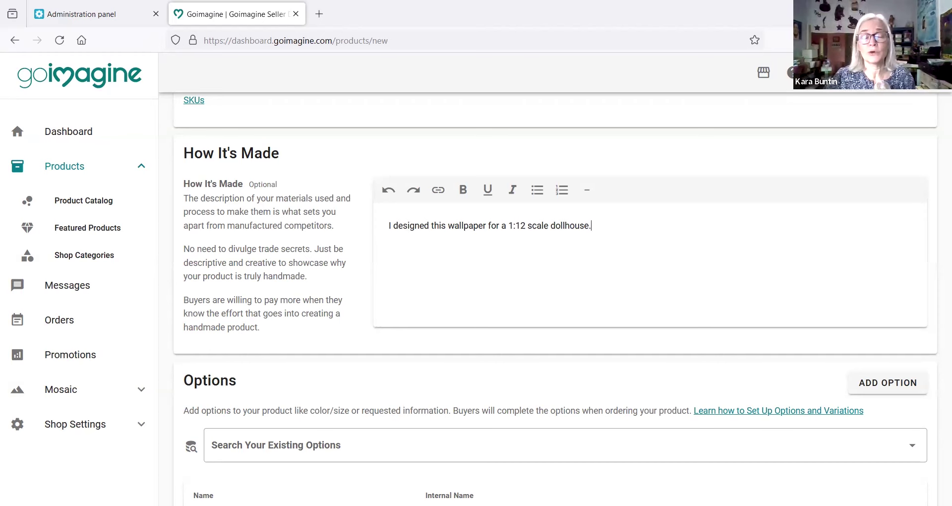
Step: Turn on Free Shipping for the wallpaper in the Shipping section
{"action": "scroll", "coordinate": [267, 253], "scroll_direction": "down", "scroll_amount": 4}
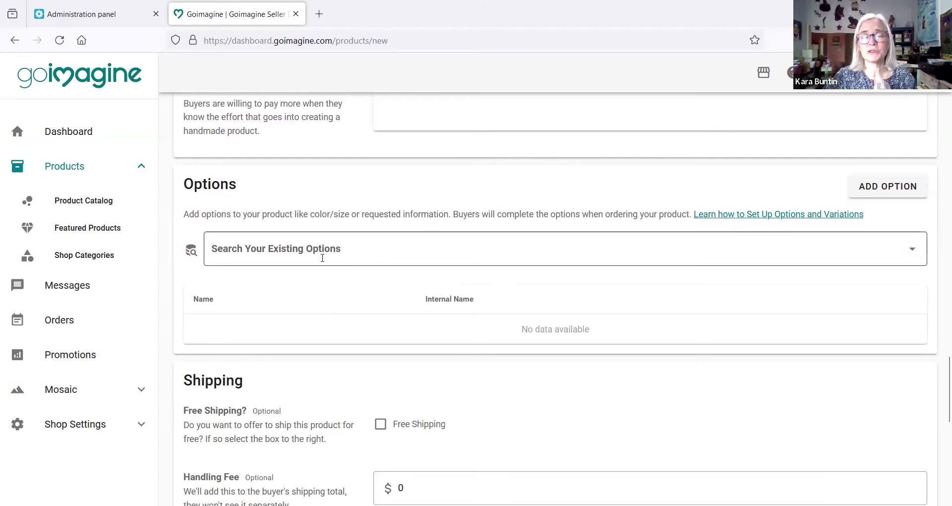
{"action": "scroll", "coordinate": [329, 278], "scroll_direction": "down", "scroll_amount": 4}
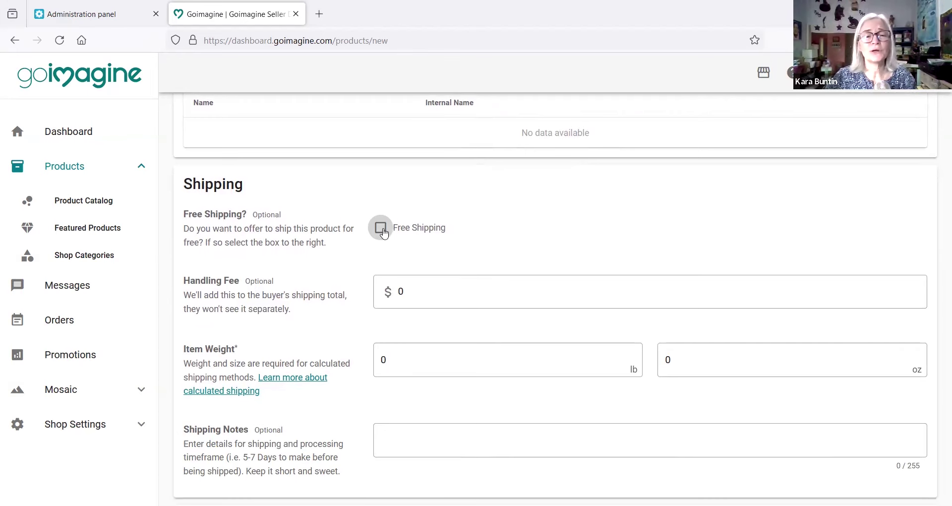
{"action": "left_click", "coordinate": [380, 227]}
Step: Expand the SEO section to show the Page Title and Meta Description fields
{"action": "scroll", "coordinate": [512, 249], "scroll_direction": "down", "scroll_amount": 1}
{"action": "scroll", "coordinate": [513, 249], "scroll_direction": "down", "scroll_amount": 5}
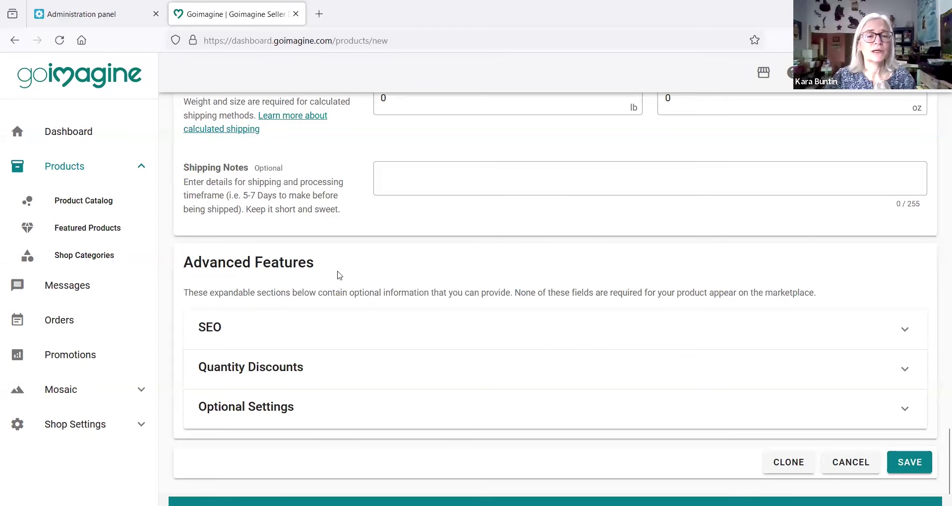
{"action": "left_click", "coordinate": [218, 331]}
{"action": "scroll", "coordinate": [445, 345], "scroll_direction": "down", "scroll_amount": 4}
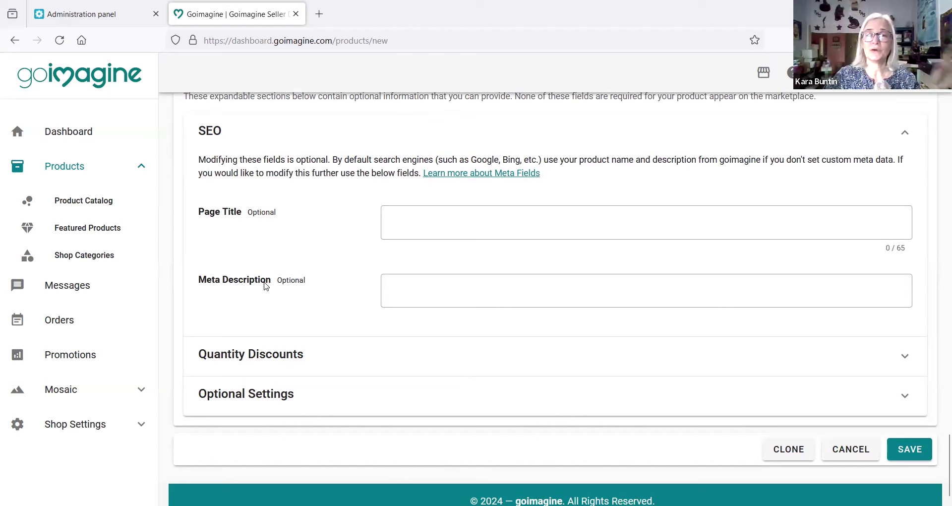
Step: Expand the Quantity Discounts section, collapsing the SEO fields
{"action": "left_click", "coordinate": [299, 356]}
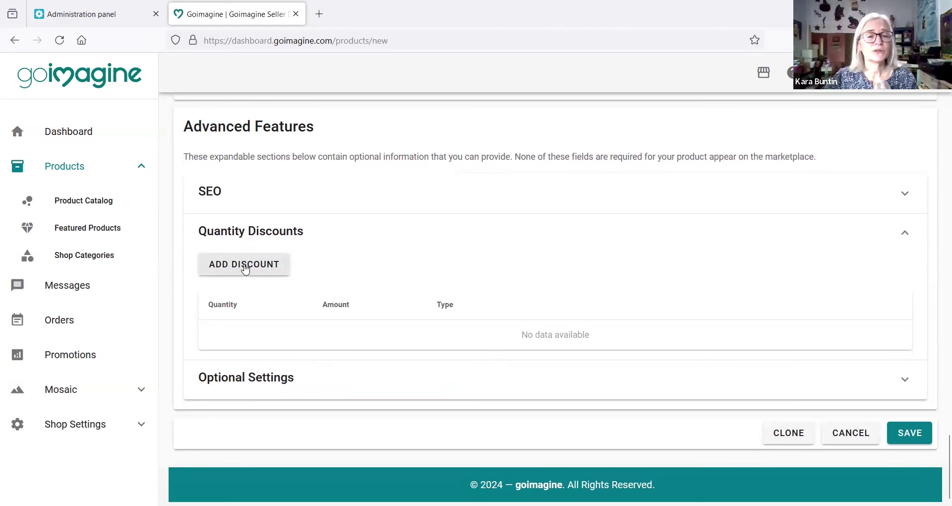
{"action": "left_click", "coordinate": [244, 267]}
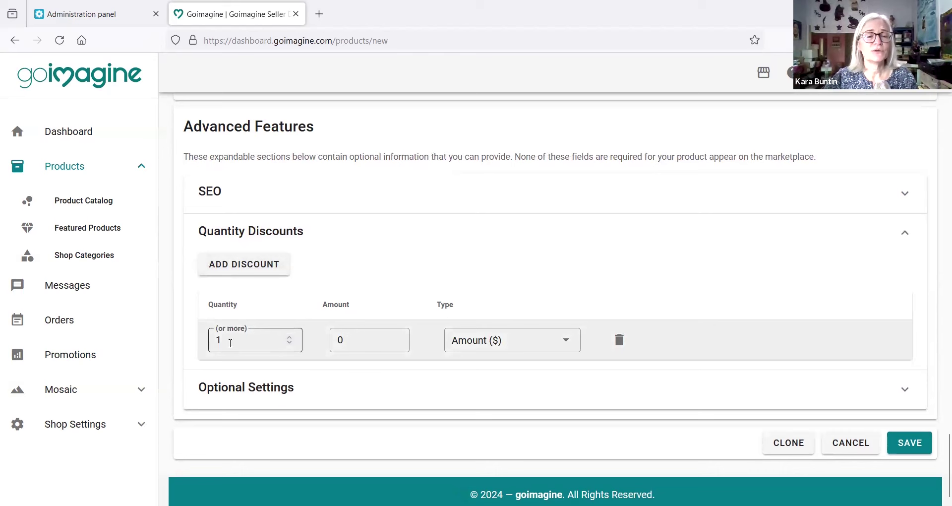
{"action": "double_click", "coordinate": [230, 342]}
{"action": "type", "text": "5"}
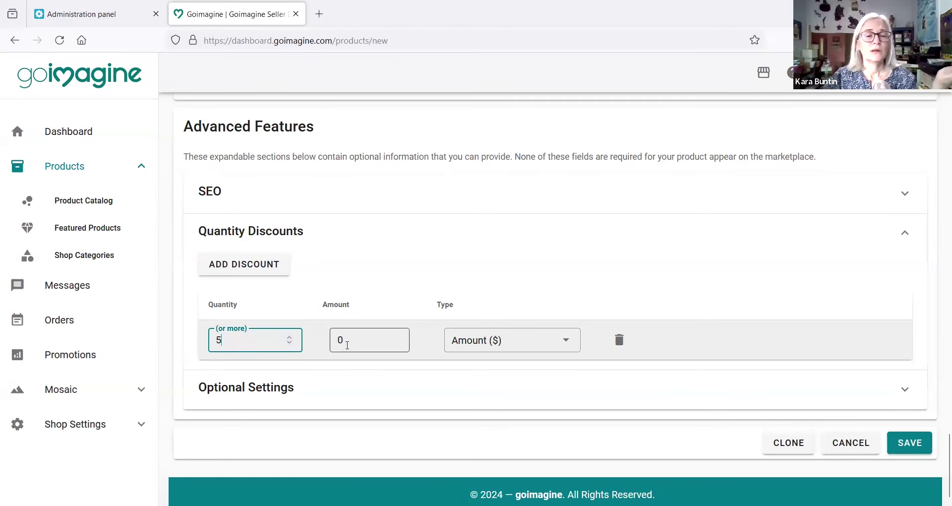
{"action": "type", "text": "1"}
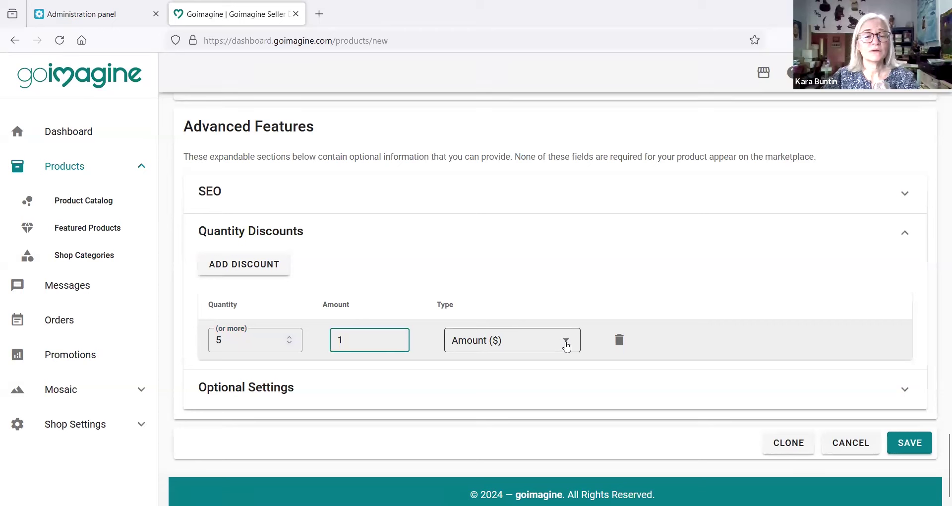
{"action": "left_click", "coordinate": [567, 345]}
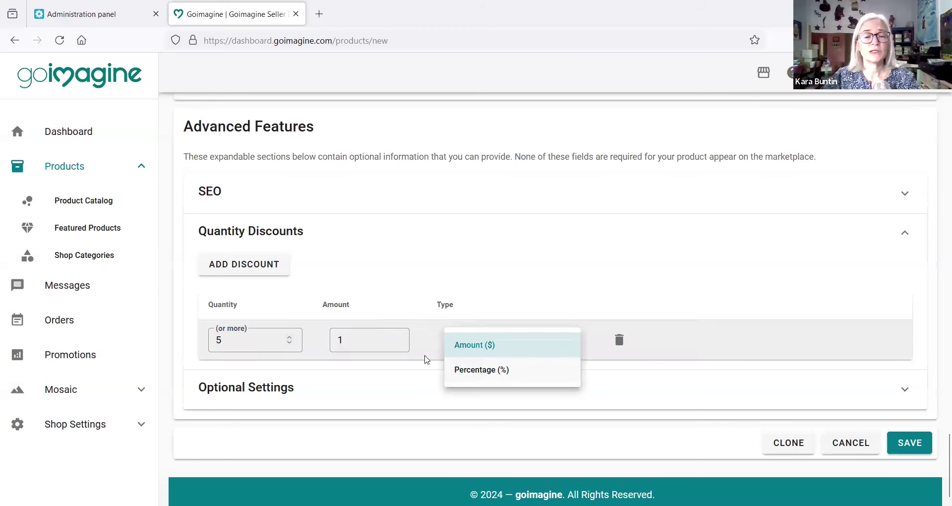
{"action": "left_click", "coordinate": [475, 370]}
{"action": "double_click", "coordinate": [331, 345]}
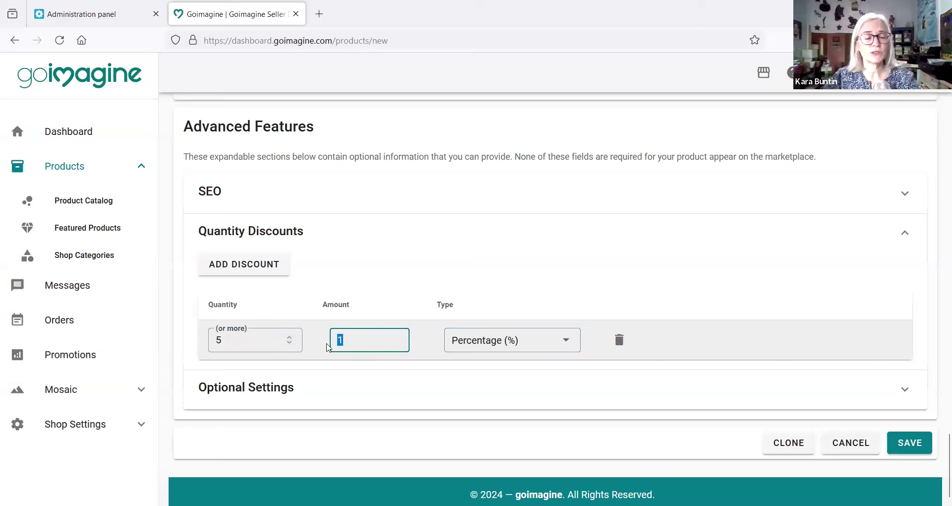
{"action": "type", "text": "20"}
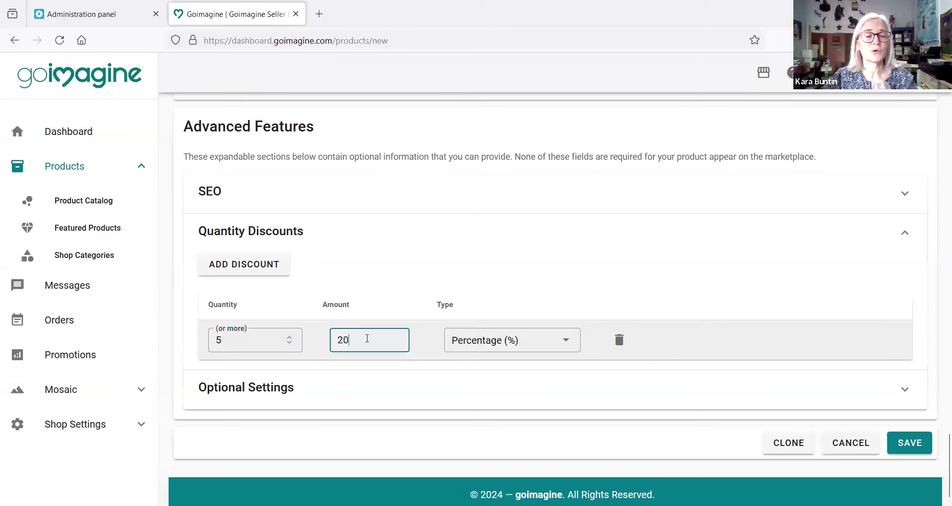
{"action": "double_click", "coordinate": [343, 340]}
{"action": "key", "text": "BackSpace"}
{"action": "left_click", "coordinate": [210, 347]}
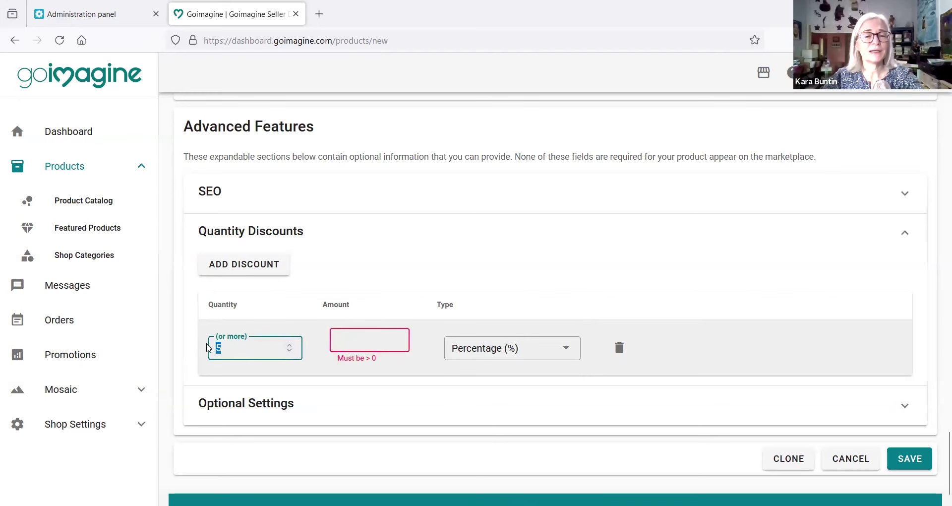
{"action": "type", "text": "0"}
{"action": "left_click", "coordinate": [236, 267]}
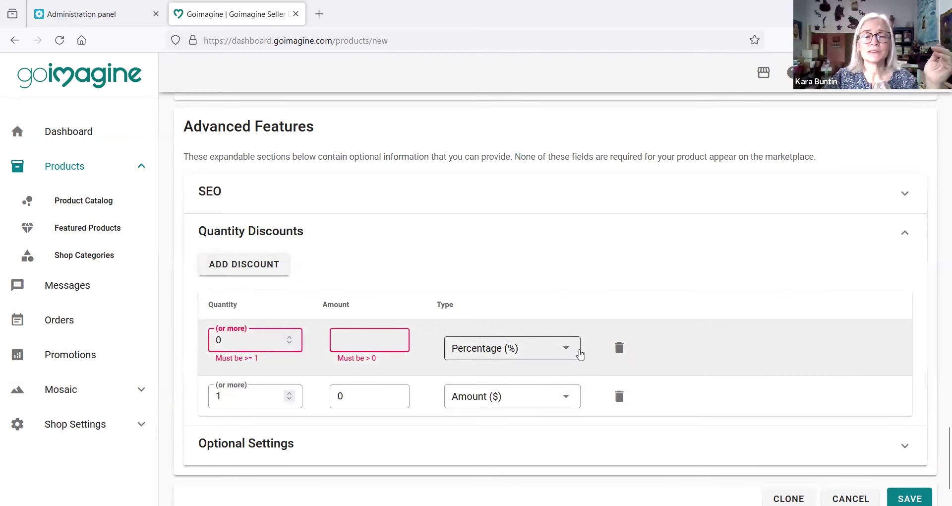
{"action": "left_click", "coordinate": [619, 347]}
{"action": "left_click", "coordinate": [619, 347]}
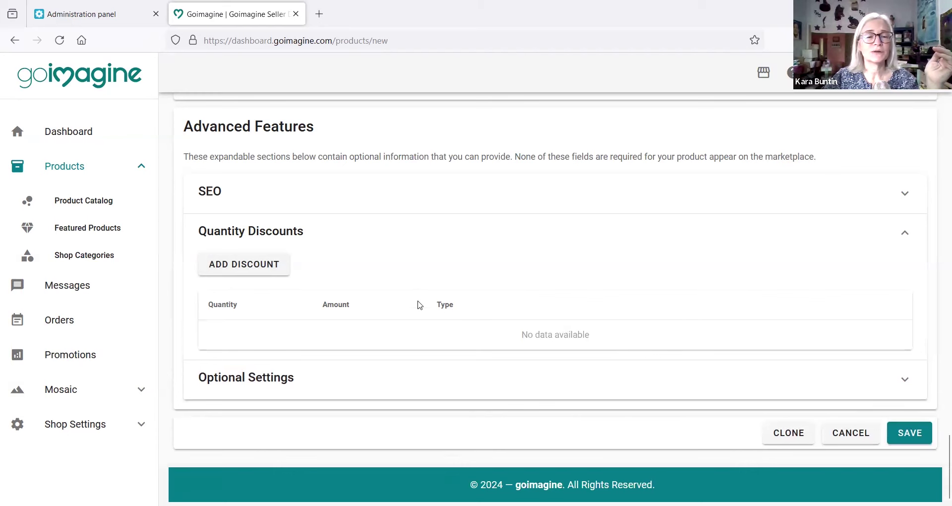
{"action": "left_click", "coordinate": [281, 380]}
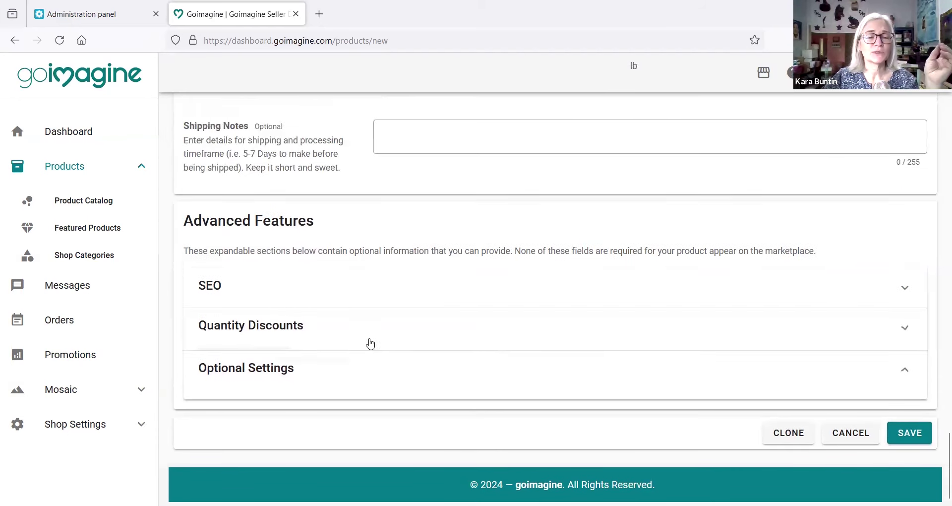
{"action": "left_click", "coordinate": [275, 375]}
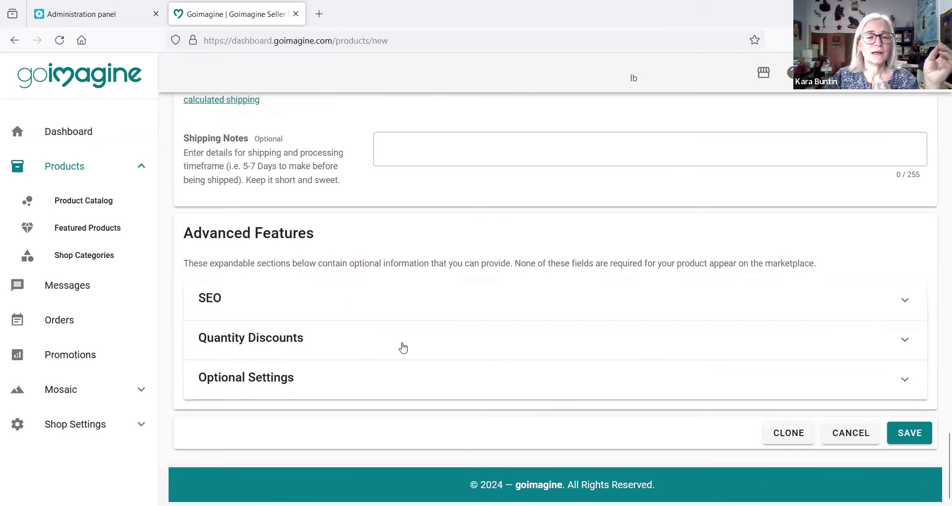
{"action": "left_click", "coordinate": [500, 379]}
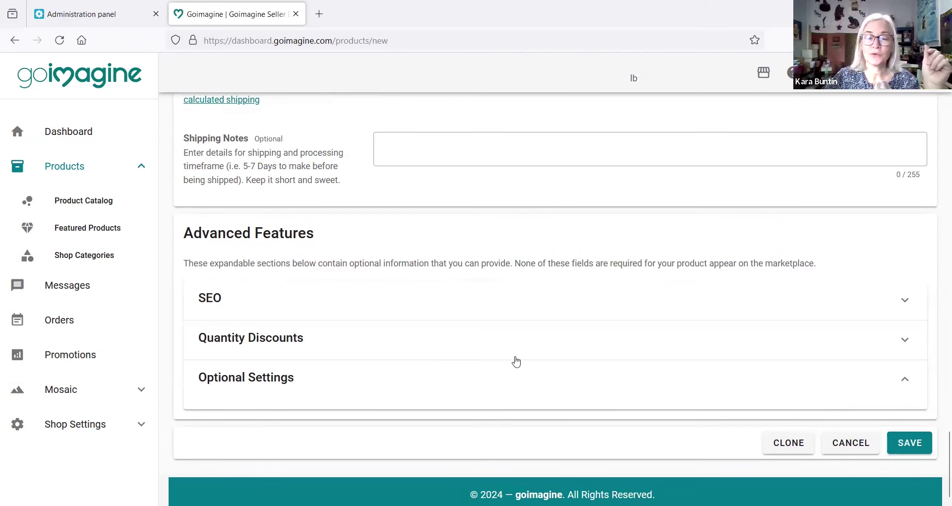
{"action": "scroll", "coordinate": [515, 361], "scroll_direction": "up", "scroll_amount": 10}
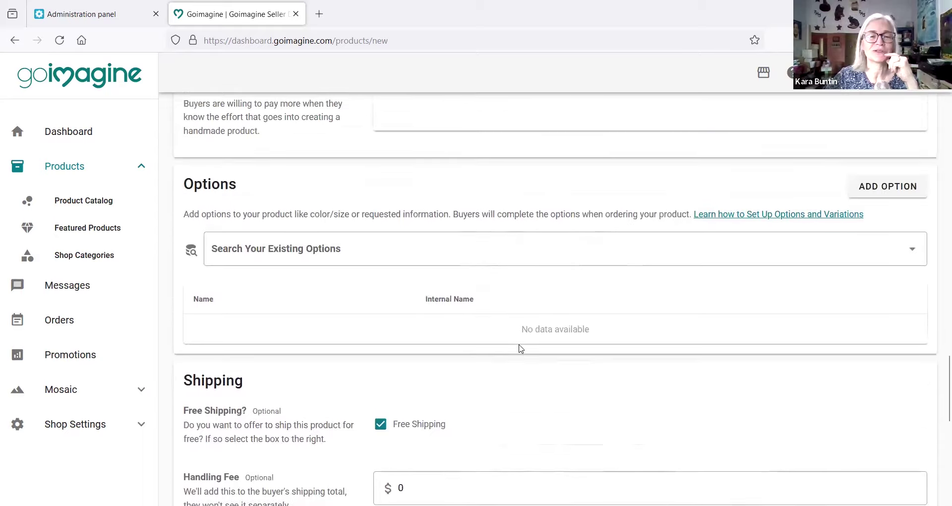
{"action": "scroll", "coordinate": [520, 349], "scroll_direction": "up", "scroll_amount": 2}
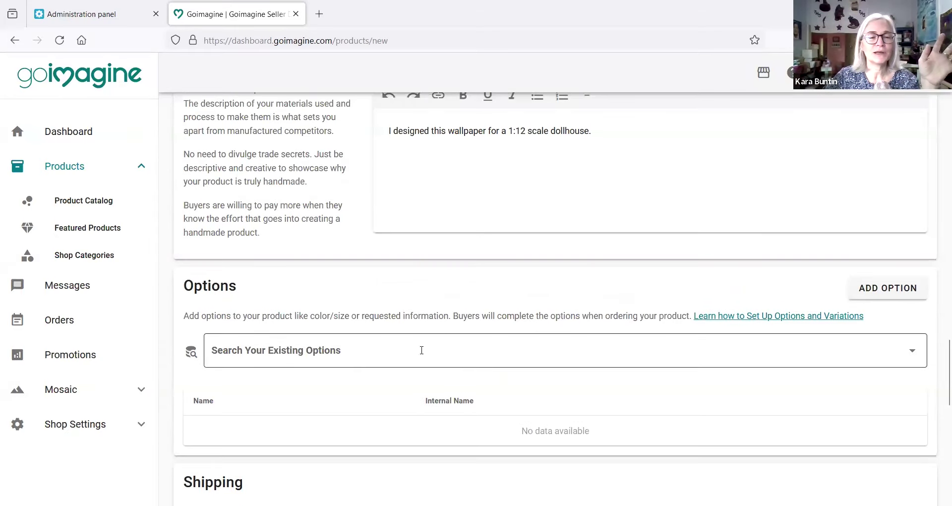
{"action": "scroll", "coordinate": [421, 347], "scroll_direction": "up", "scroll_amount": 5}
{"action": "scroll", "coordinate": [500, 323], "scroll_direction": "up", "scroll_amount": 11}
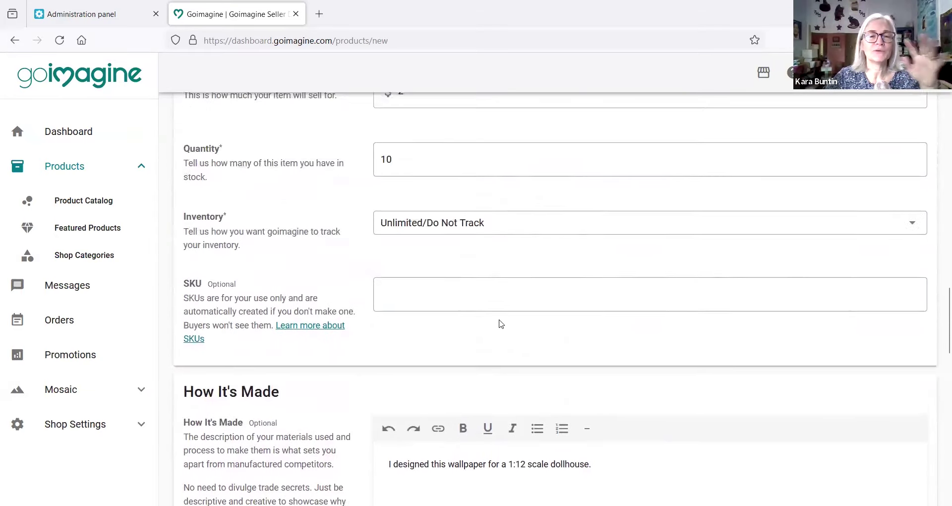
{"action": "scroll", "coordinate": [500, 323], "scroll_direction": "up", "scroll_amount": 1}
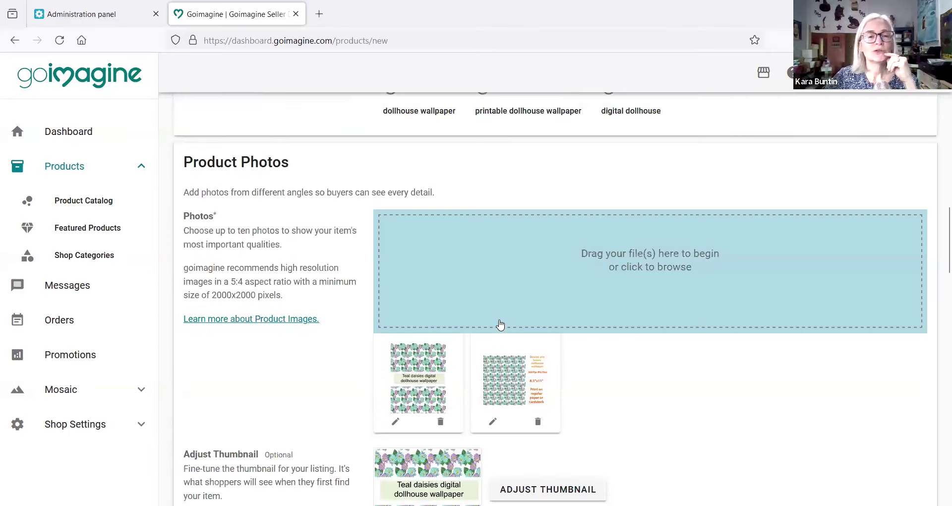
{"action": "scroll", "coordinate": [499, 324], "scroll_direction": "up", "scroll_amount": 5}
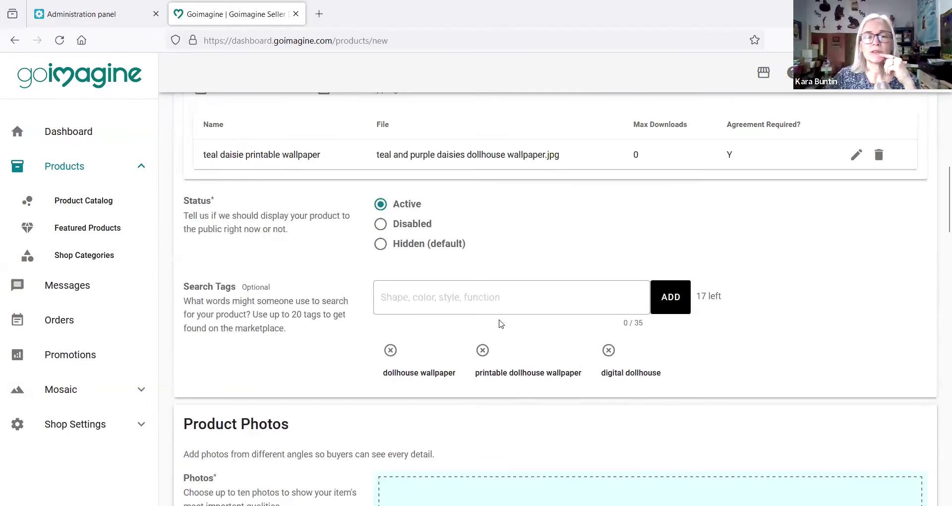
{"action": "scroll", "coordinate": [500, 323], "scroll_direction": "up", "scroll_amount": 10}
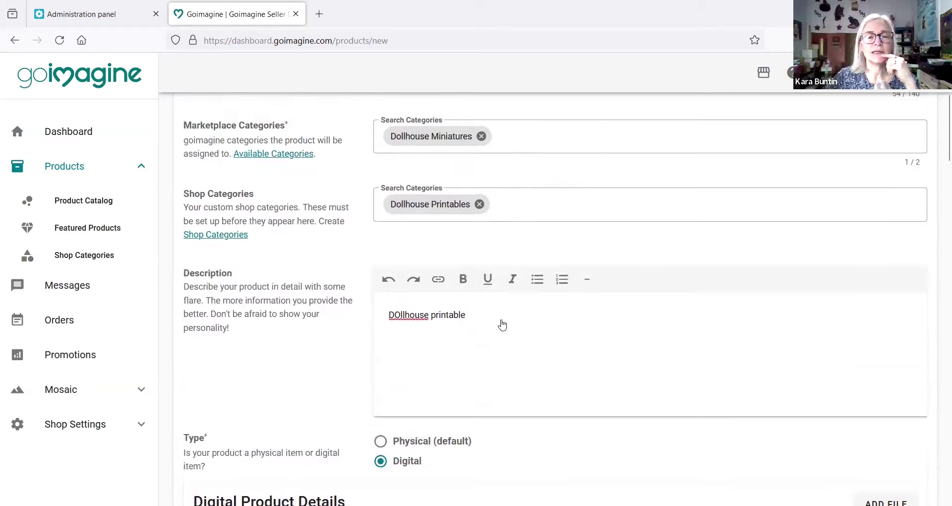
{"action": "scroll", "coordinate": [499, 324], "scroll_direction": "up", "scroll_amount": 3}
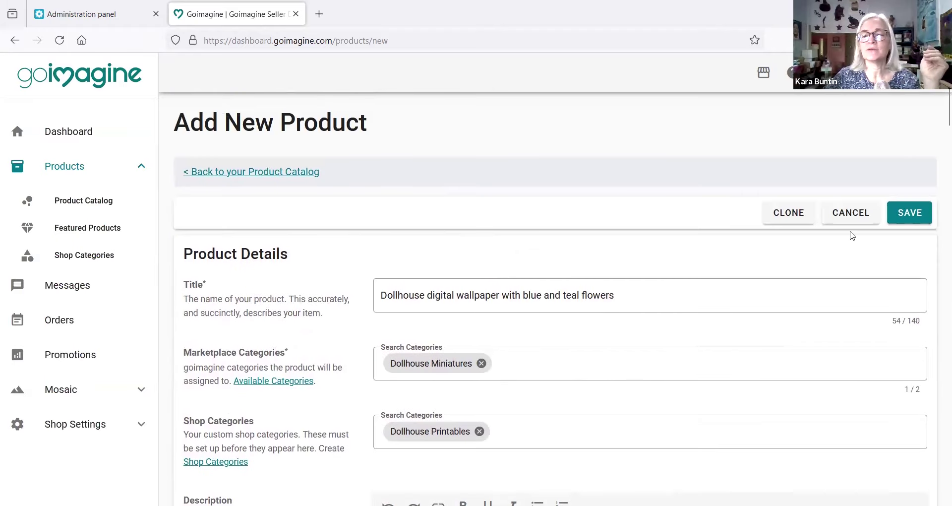
Step: Save the new dollhouse wallpaper product listing
{"action": "left_click", "coordinate": [923, 216]}
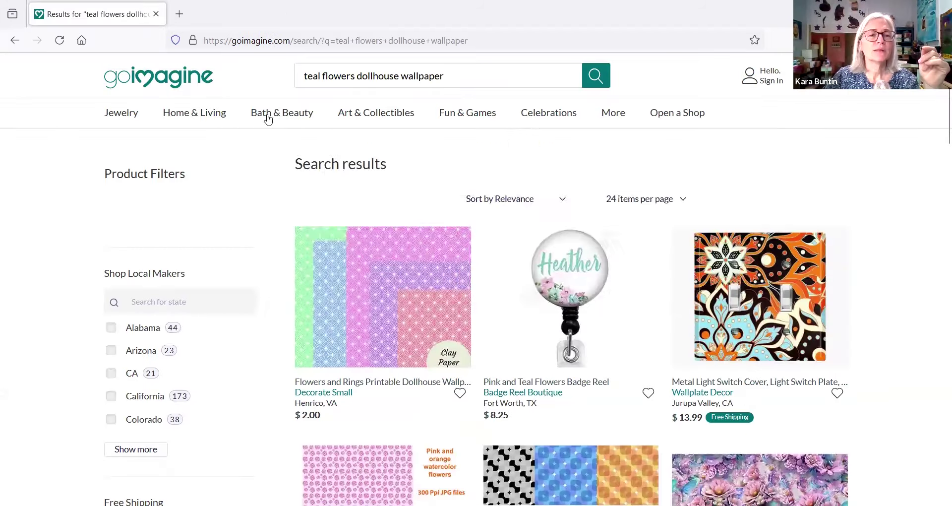
Step: Open the blue and teal flowers wallpaper listing from the Decorate Small shop page
{"action": "left_click", "coordinate": [340, 396]}
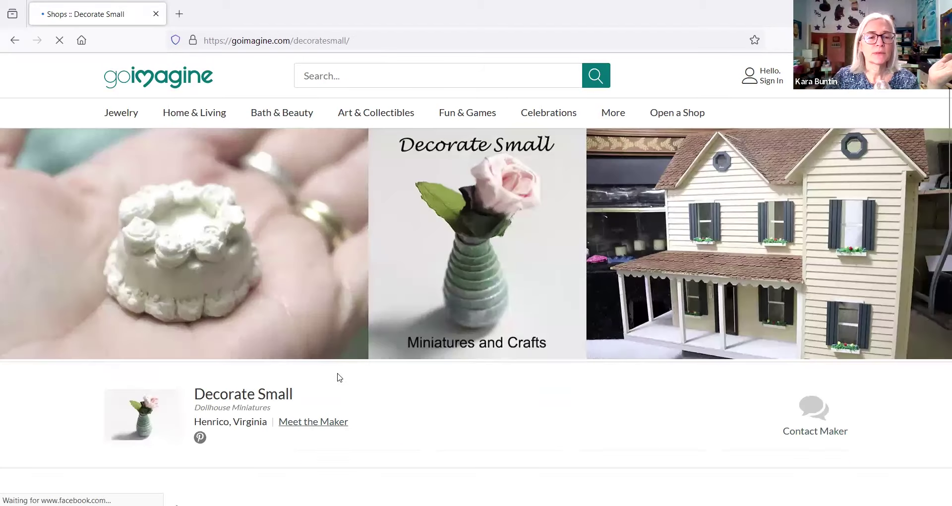
{"action": "scroll", "coordinate": [336, 372], "scroll_direction": "down", "scroll_amount": 5}
{"action": "scroll", "coordinate": [339, 373], "scroll_direction": "down", "scroll_amount": 5}
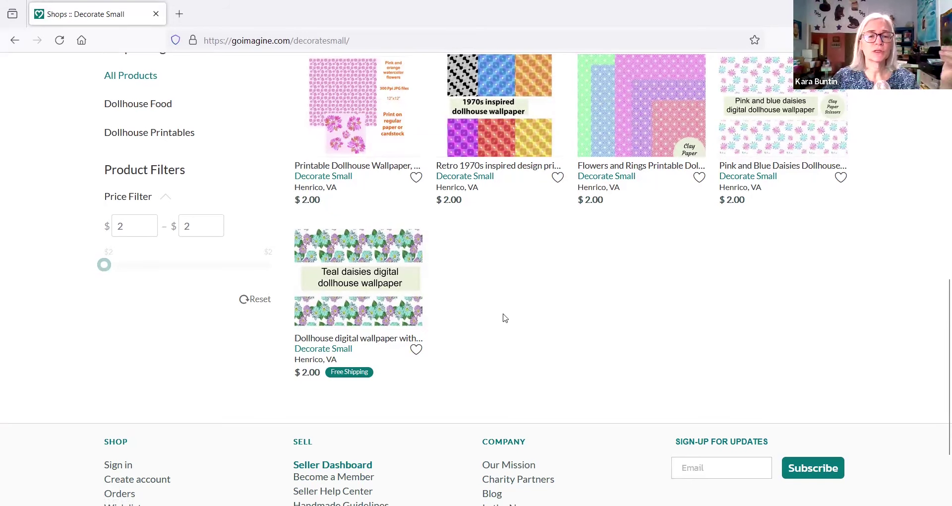
{"action": "left_click", "coordinate": [386, 342]}
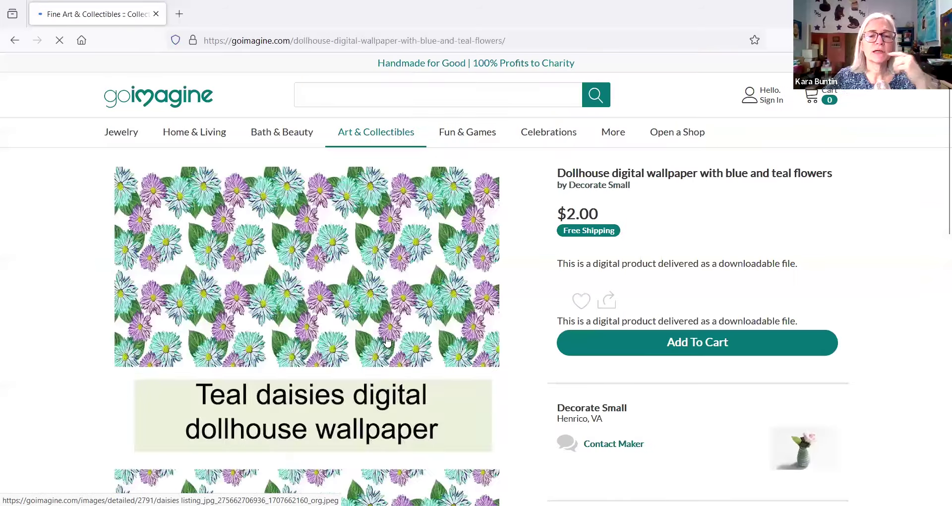